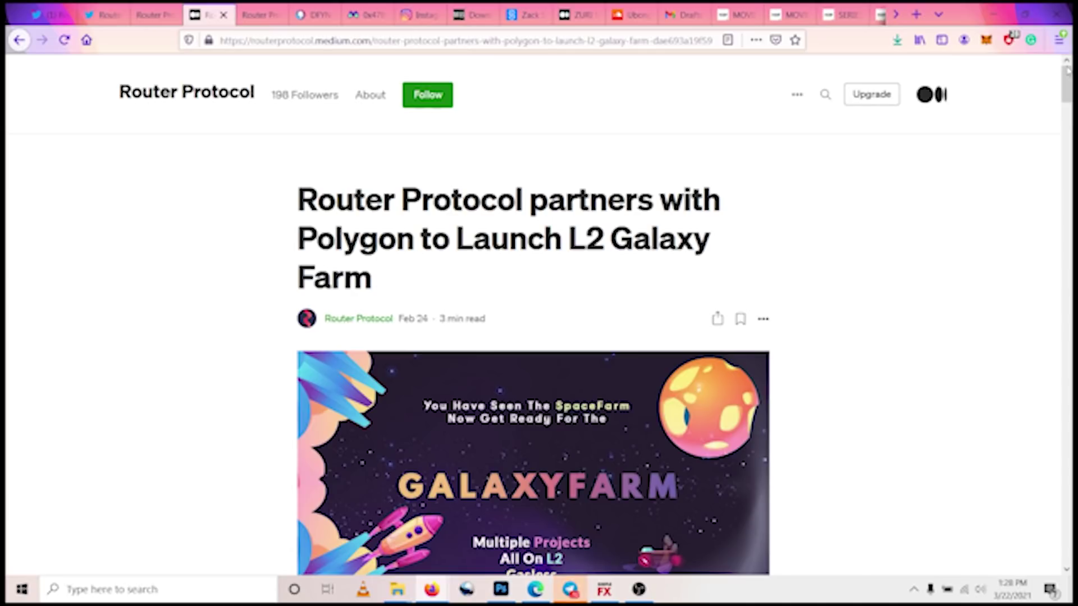
# - Read the Galaxy Farm announcement down to the line about adding liquidity to Dfyn
pyautogui.moveTo(298, 191); pyautogui.dragTo(428, 280)
pyautogui.click(563, 277)
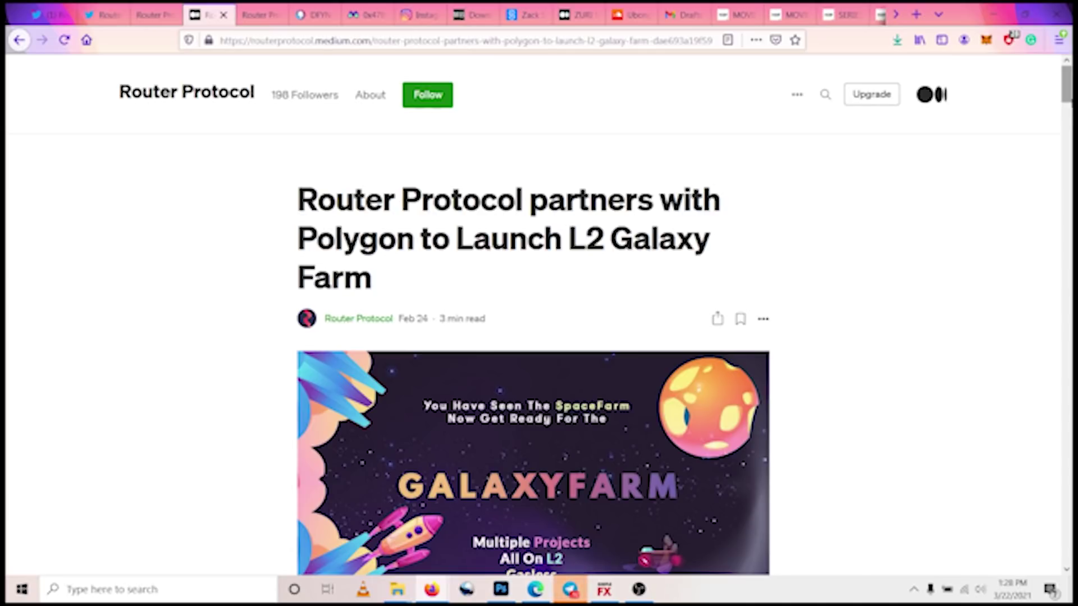
pyautogui.moveTo(1067, 104); pyautogui.dragTo(1068, 142)
pyautogui.scroll(-1, 1068, 142)
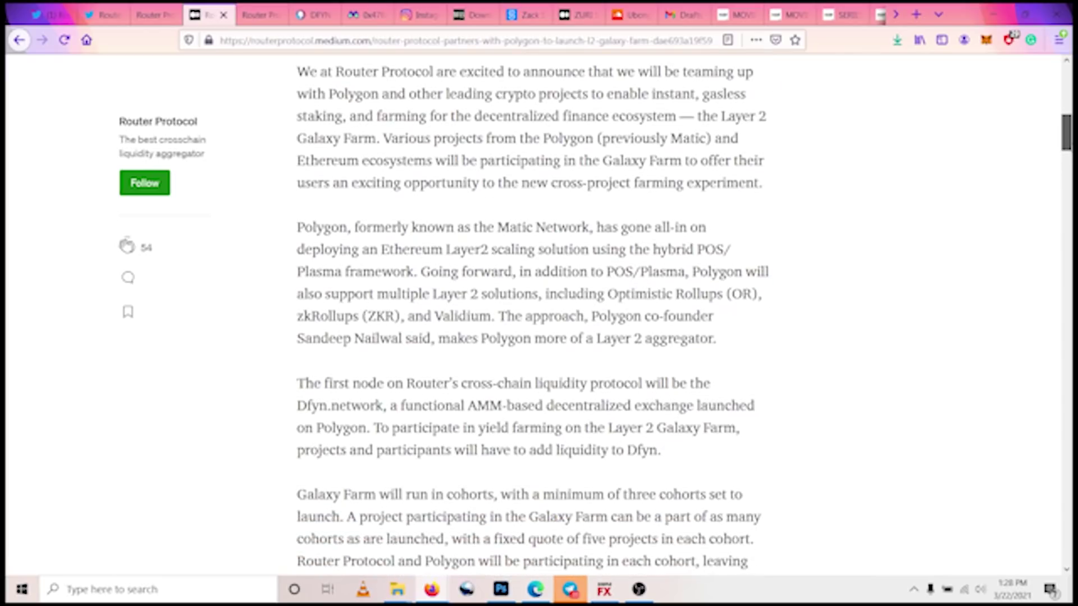
pyautogui.scroll(-2, 1068, 141)
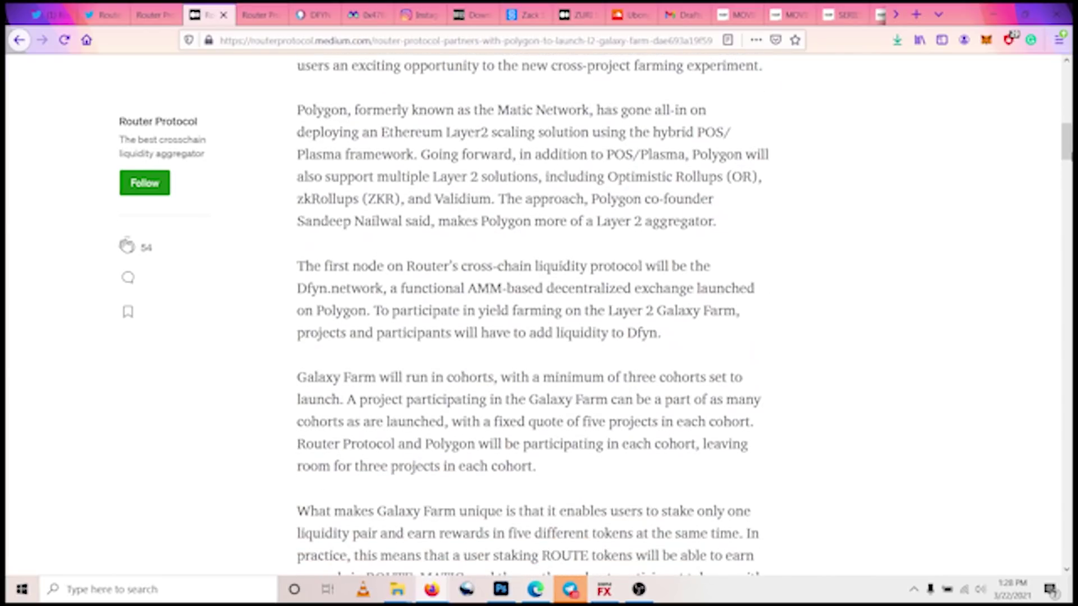
pyautogui.moveTo(1067, 147); pyautogui.dragTo(1069, 148)
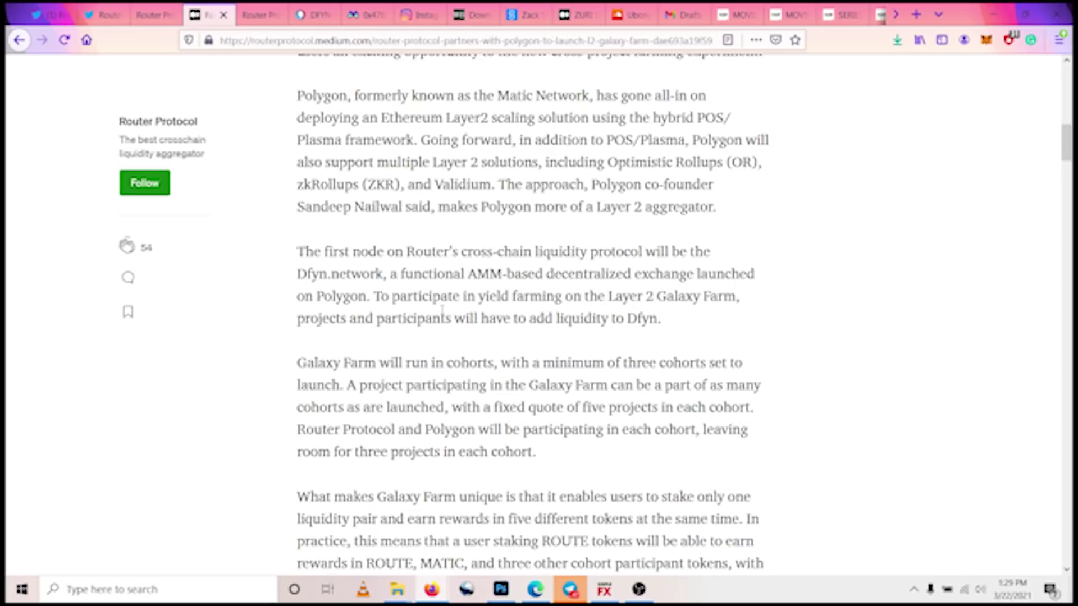
pyautogui.moveTo(441, 318); pyautogui.dragTo(658, 319)
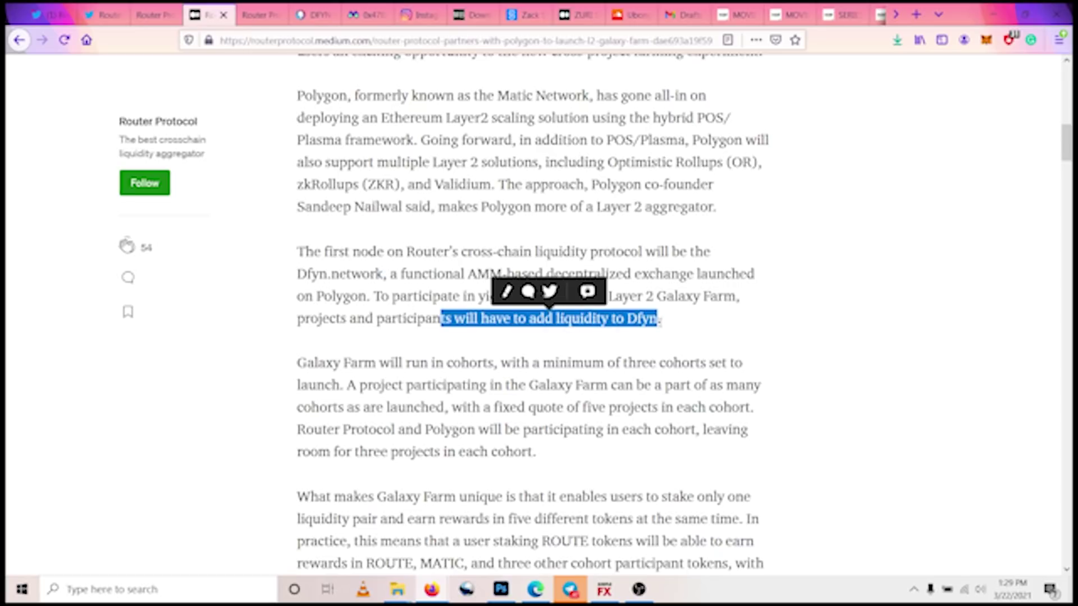
# - Highlight the phrase about Router Protocol and Polygon in the Galaxy Farm article
pyautogui.click(556, 348)
pyautogui.moveTo(1068, 153)
pyautogui.mouseDown()
pyautogui.moveTo(1069, 182)
pyautogui.moveTo(1070, 168)
pyautogui.mouseUp()
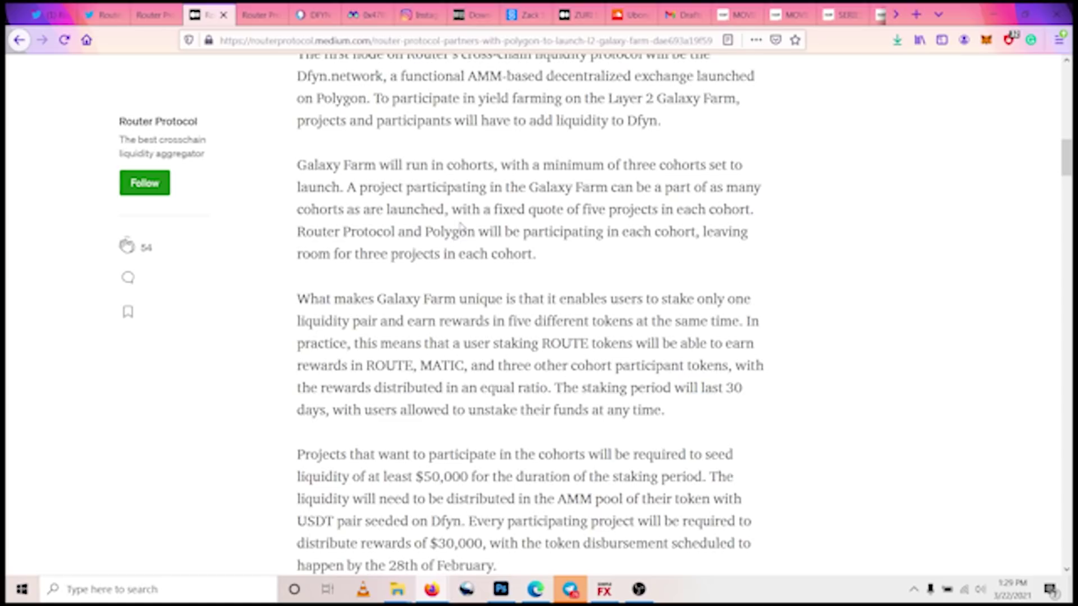
pyautogui.moveTo(284, 241); pyautogui.dragTo(433, 232)
pyautogui.moveTo(303, 232); pyautogui.dragTo(191, 233)
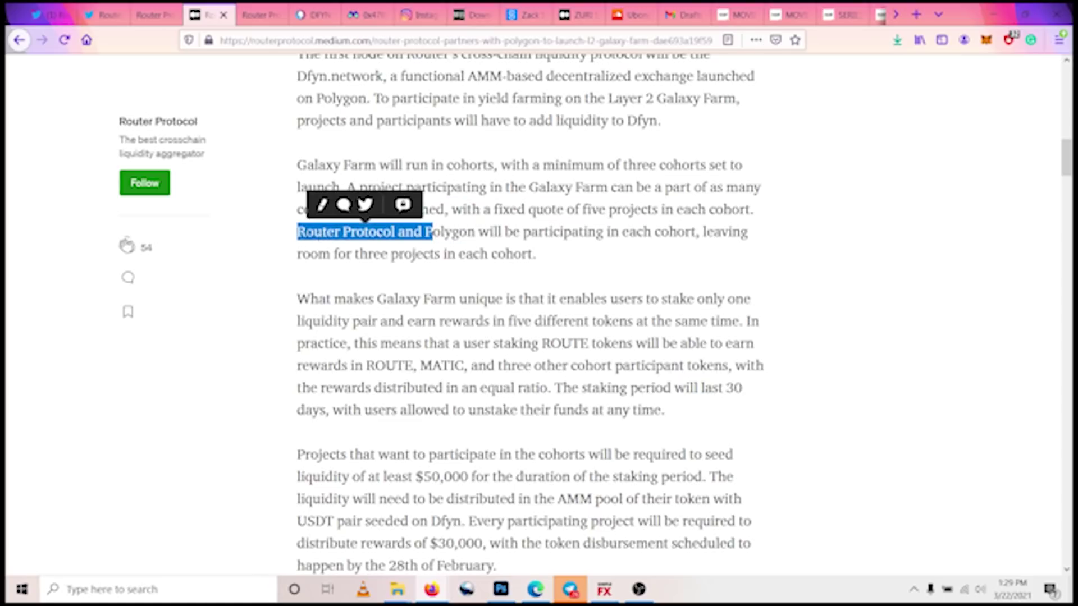
pyautogui.click(303, 232)
pyautogui.moveTo(298, 232); pyautogui.dragTo(466, 245)
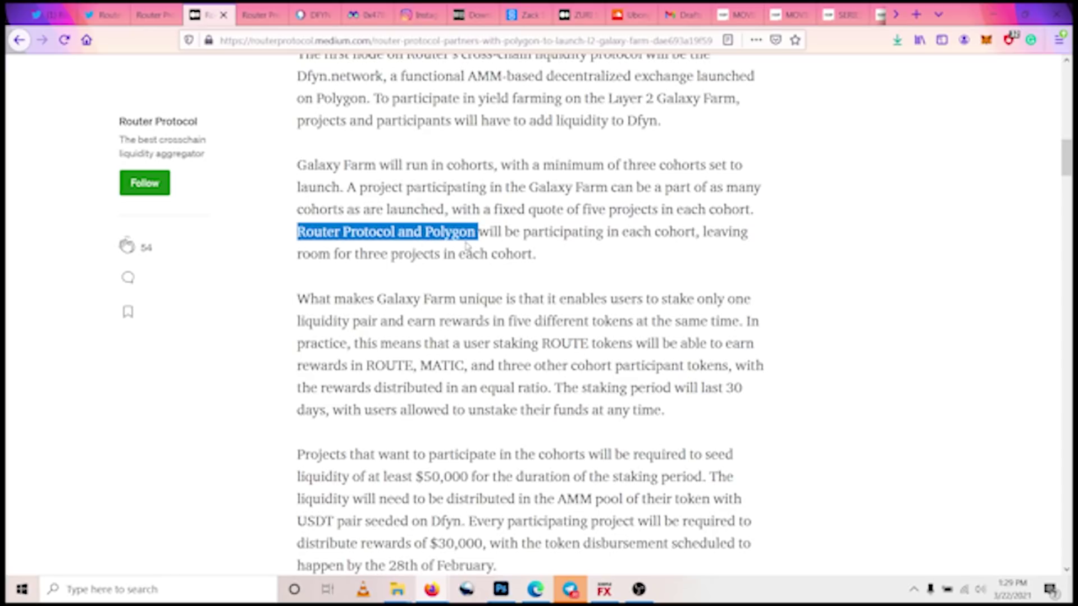
pyautogui.click(533, 296)
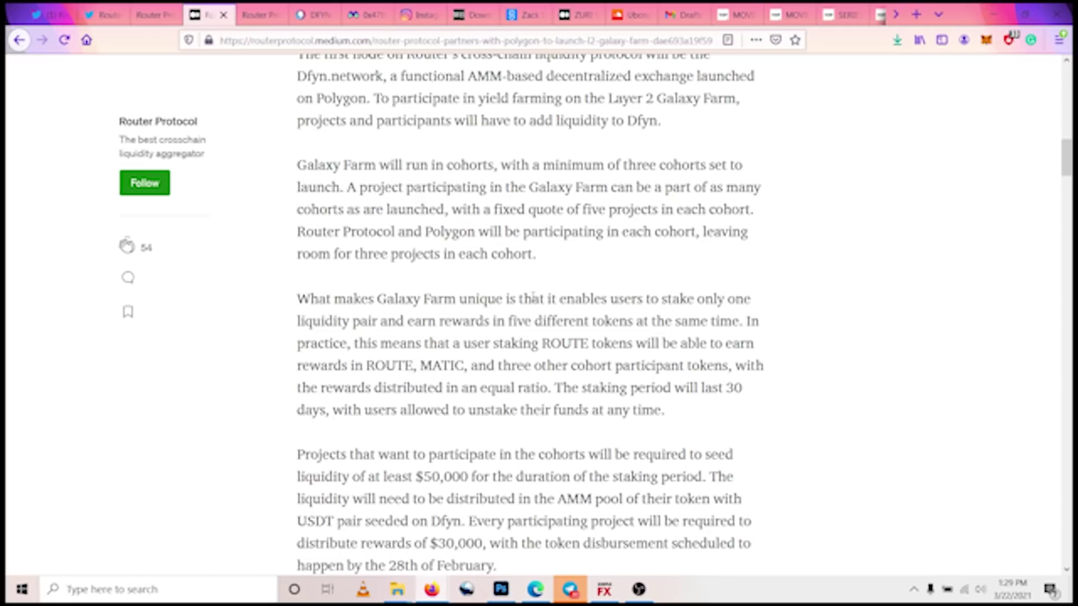
# - Read about staking one pair for five token rewards and the 30-day staking period
pyautogui.scroll(-2, 534, 297)
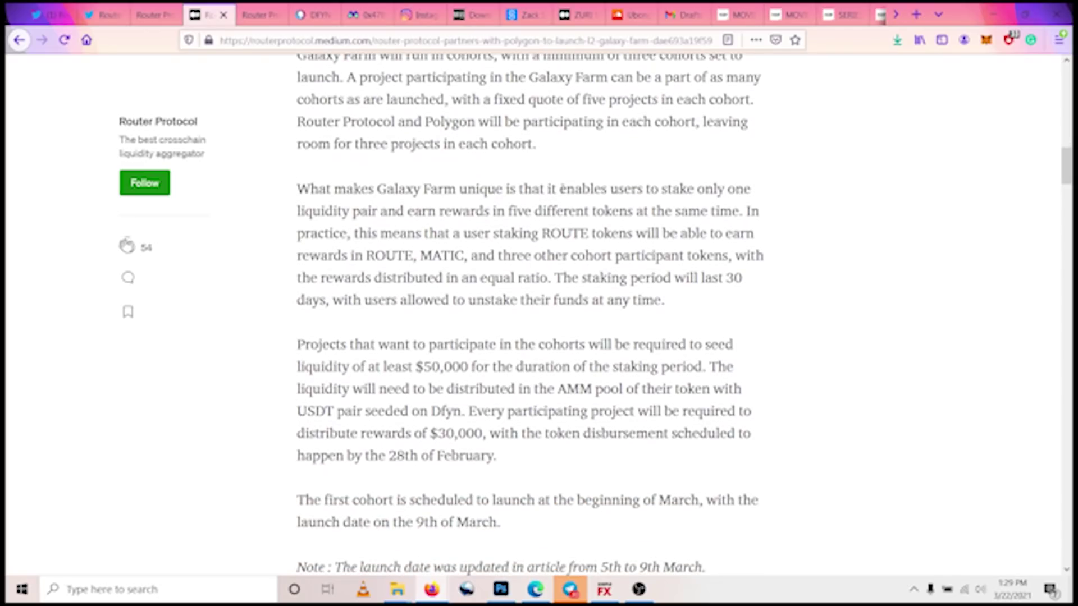
pyautogui.moveTo(559, 189); pyautogui.dragTo(739, 211)
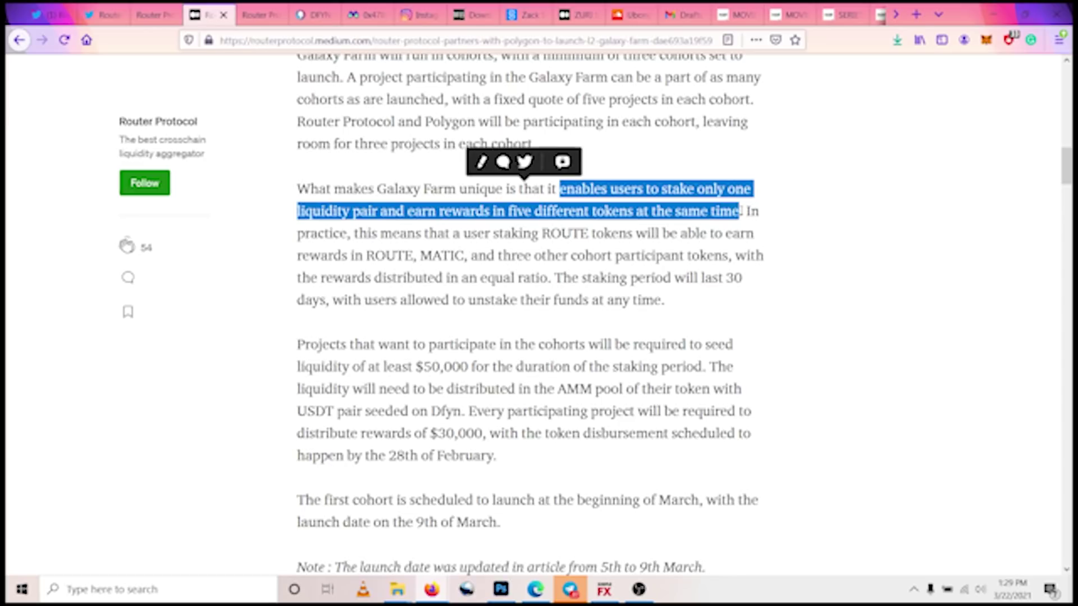
pyautogui.click(741, 211)
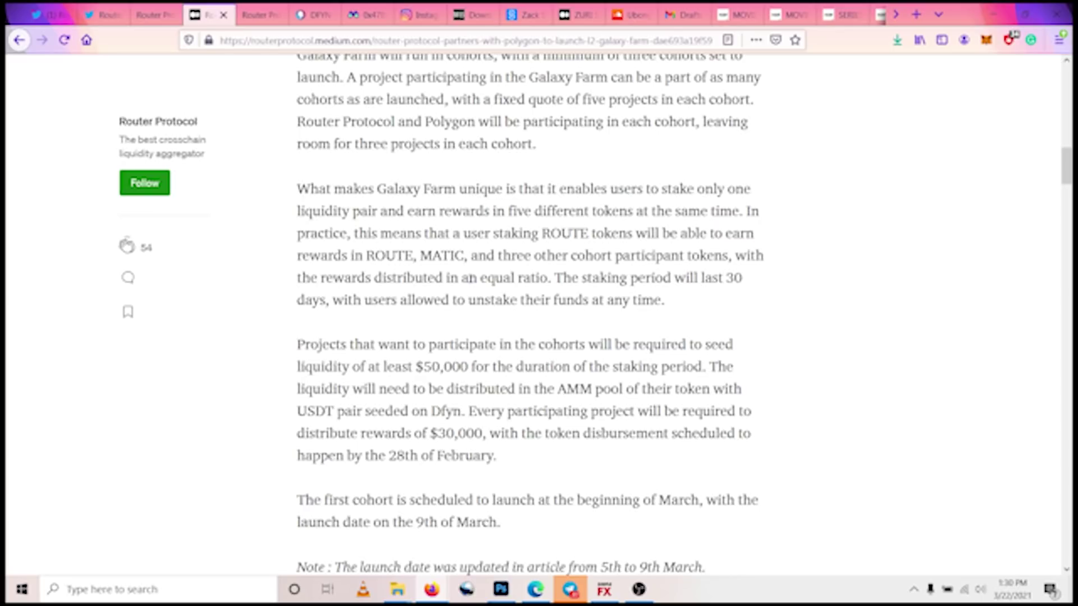
pyautogui.moveTo(580, 278); pyautogui.dragTo(332, 304)
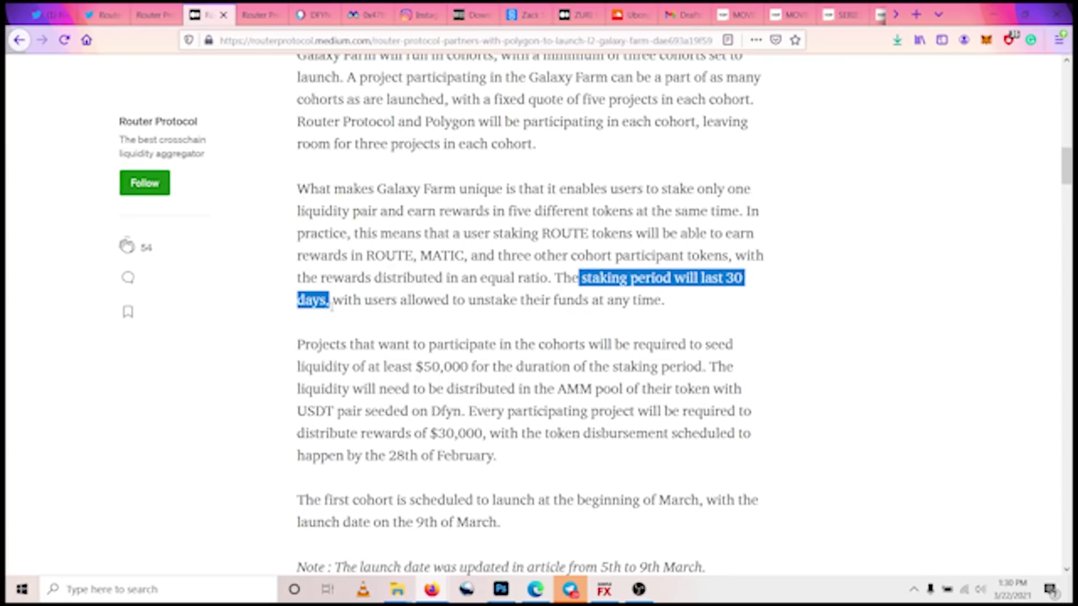
pyautogui.moveTo(331, 303); pyautogui.dragTo(331, 303)
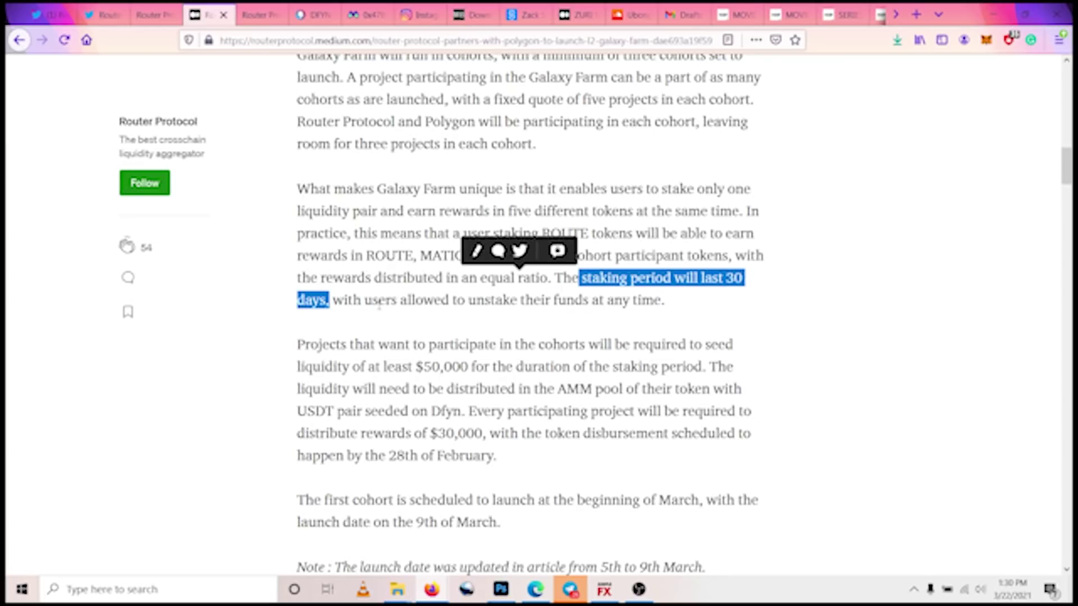
pyautogui.scroll(-3, 447, 326)
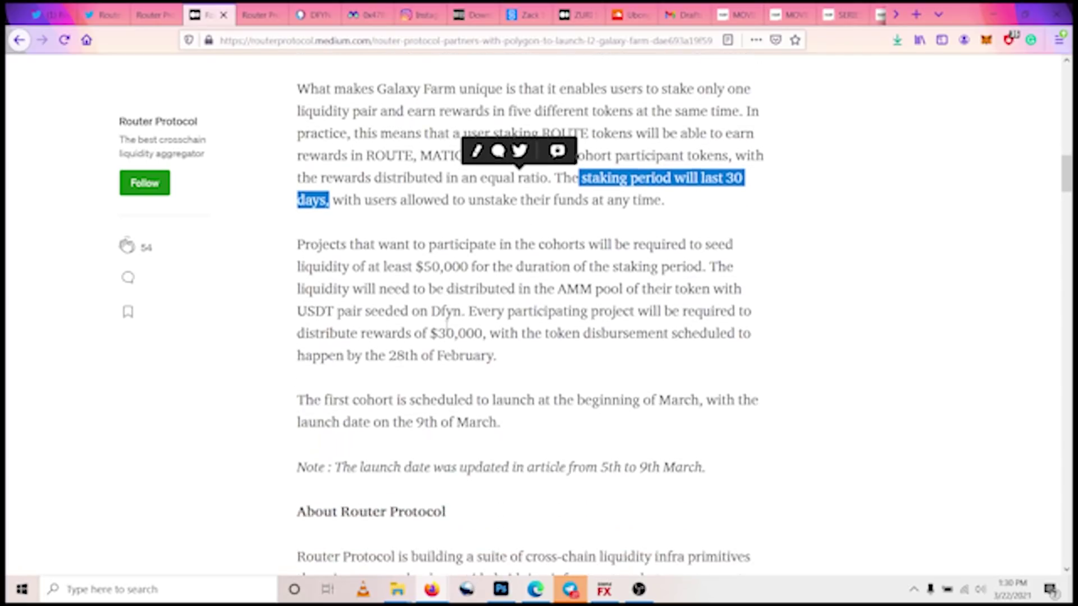
# - Read on to the 9th of March launch date, then switch to the Router Galaxy Farm tab
pyautogui.scroll(-3, 447, 326)
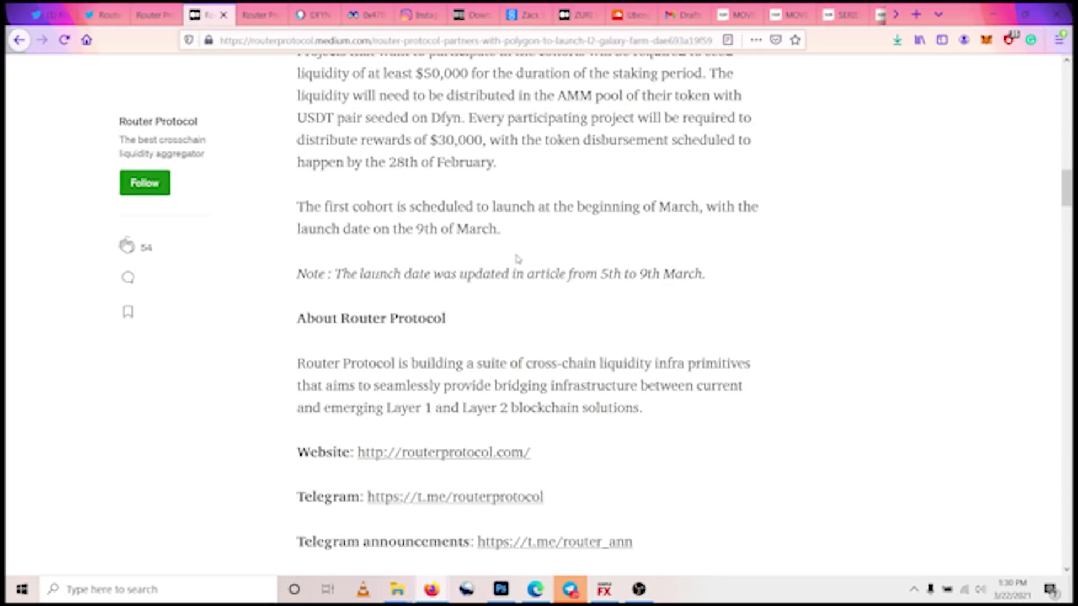
pyautogui.moveTo(397, 229); pyautogui.dragTo(510, 230)
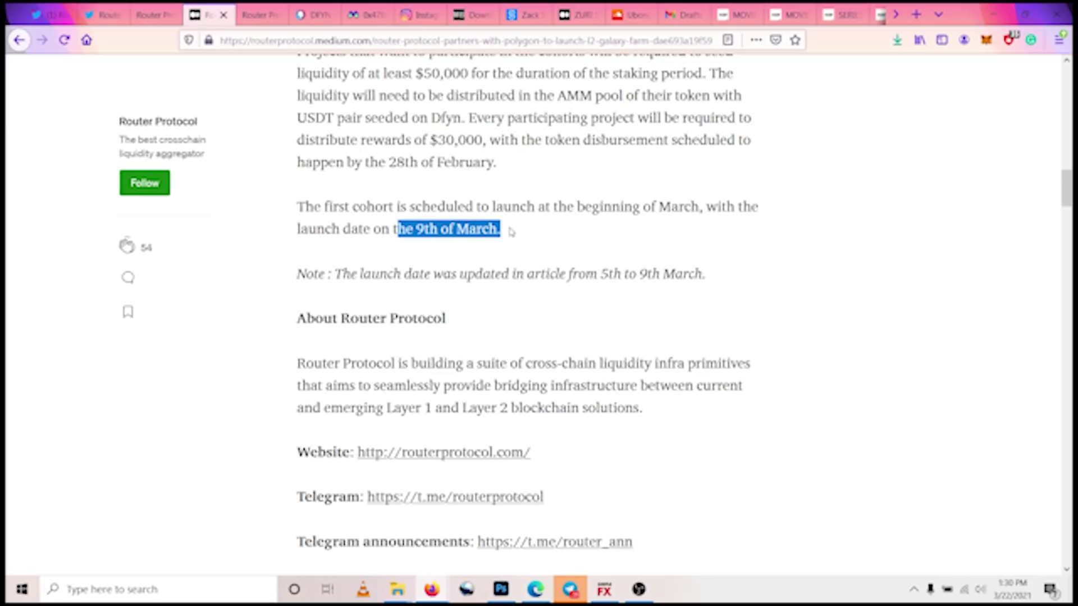
pyautogui.click(511, 231)
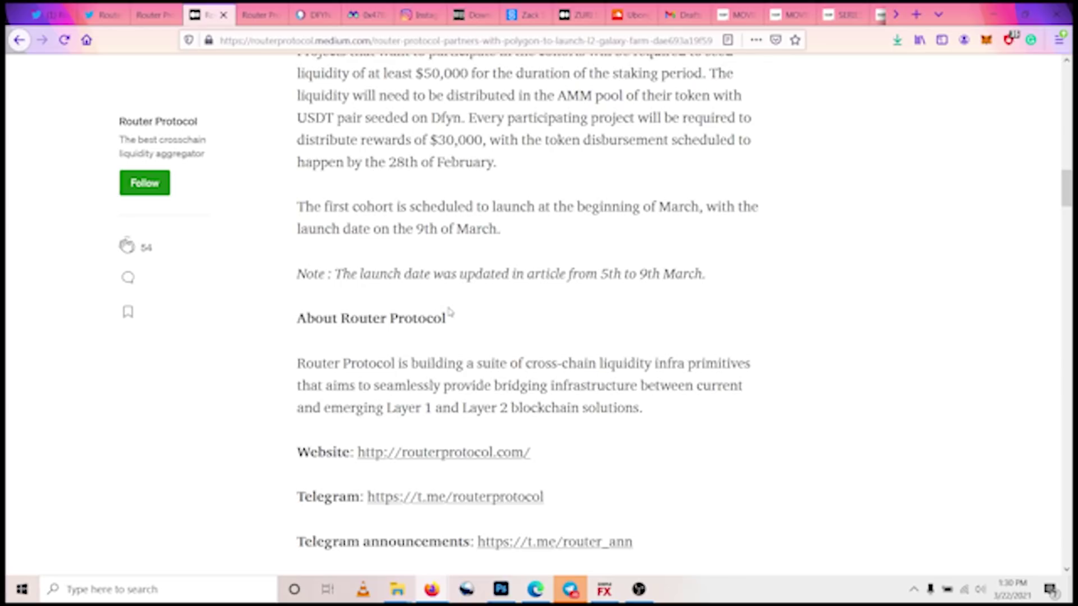
pyautogui.hotkey('ctrl', 'Tab')
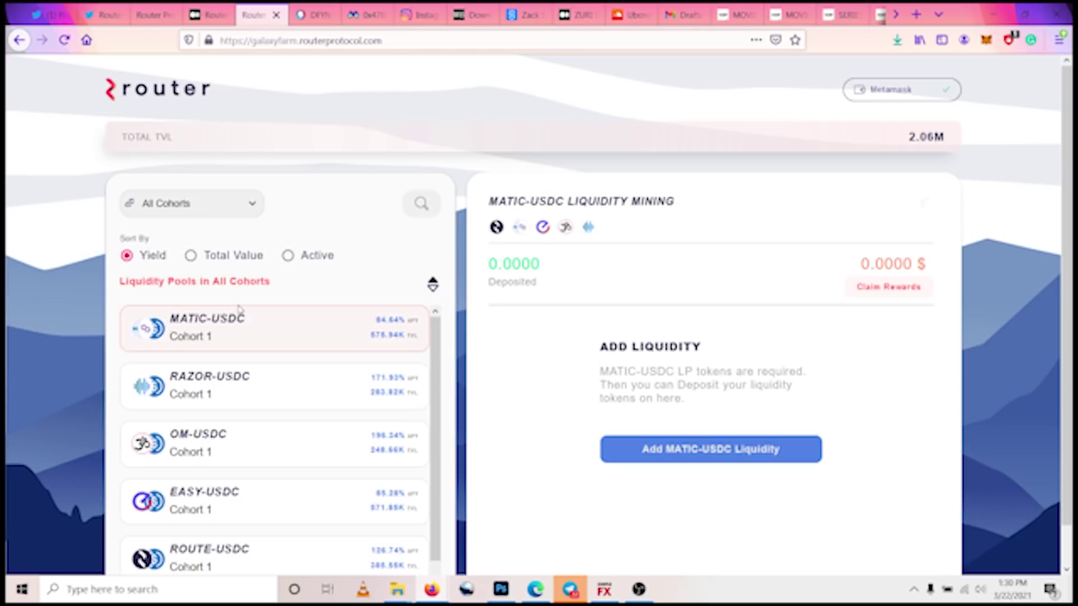
pyautogui.scroll(-1, 239, 310)
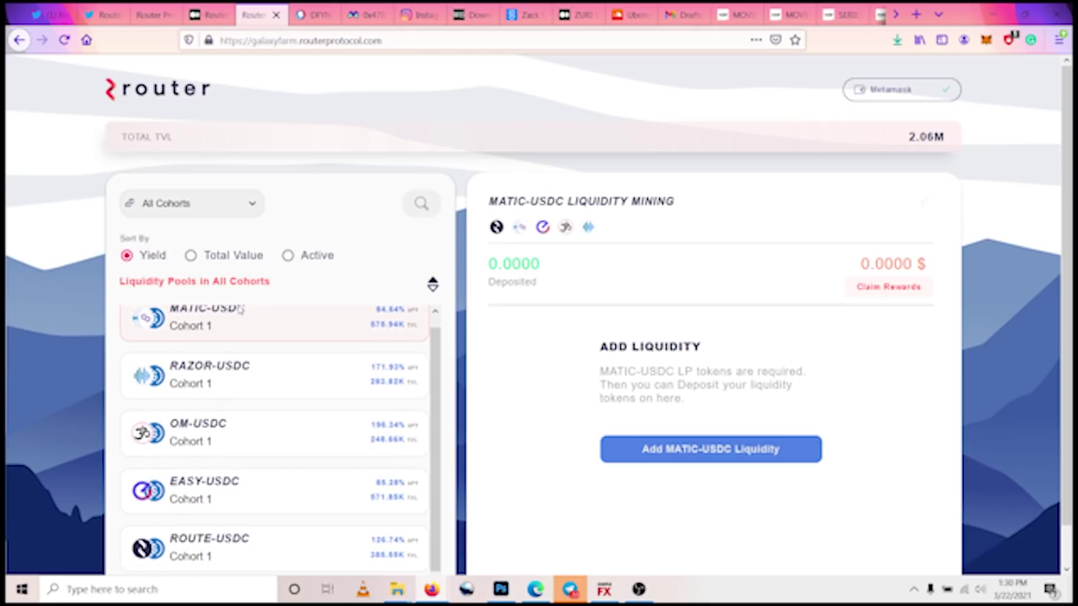
pyautogui.scroll(1, 240, 309)
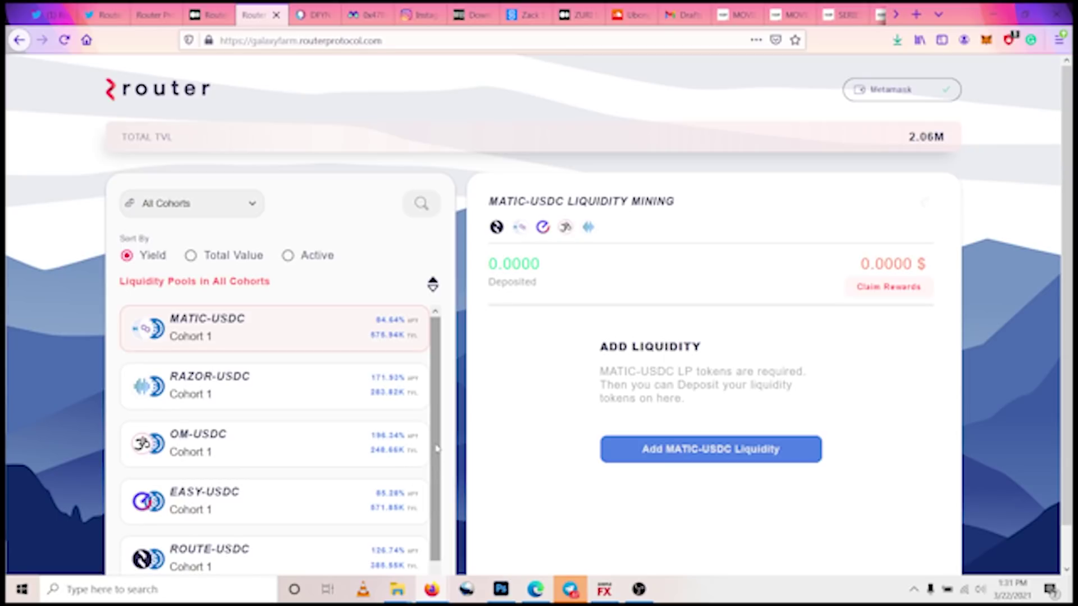
pyautogui.scroll(-1, 437, 476)
pyautogui.scroll(1, 437, 476)
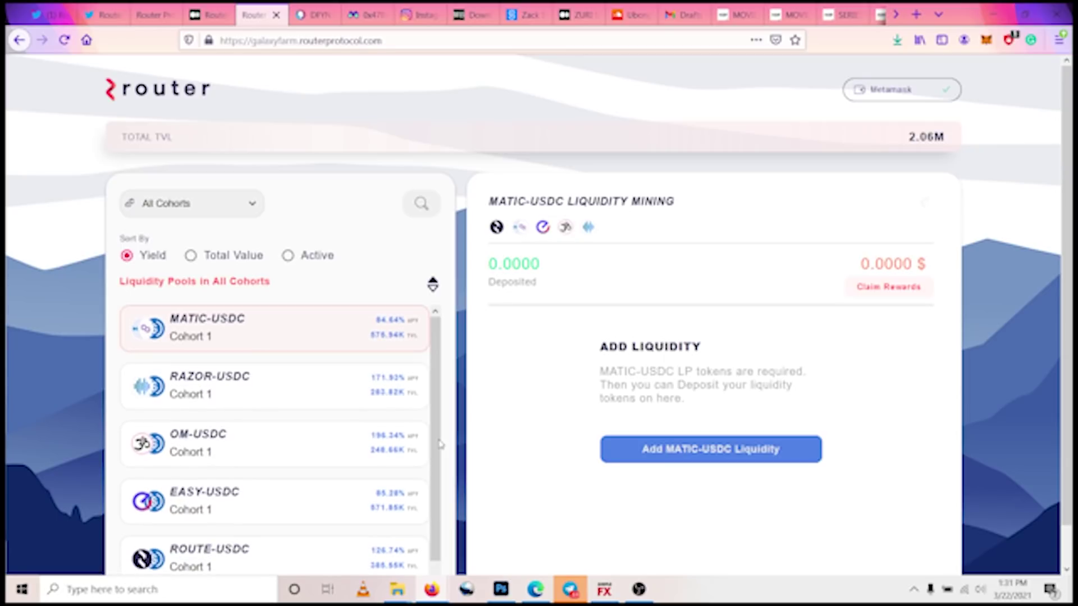
pyautogui.scroll(-1, 441, 479)
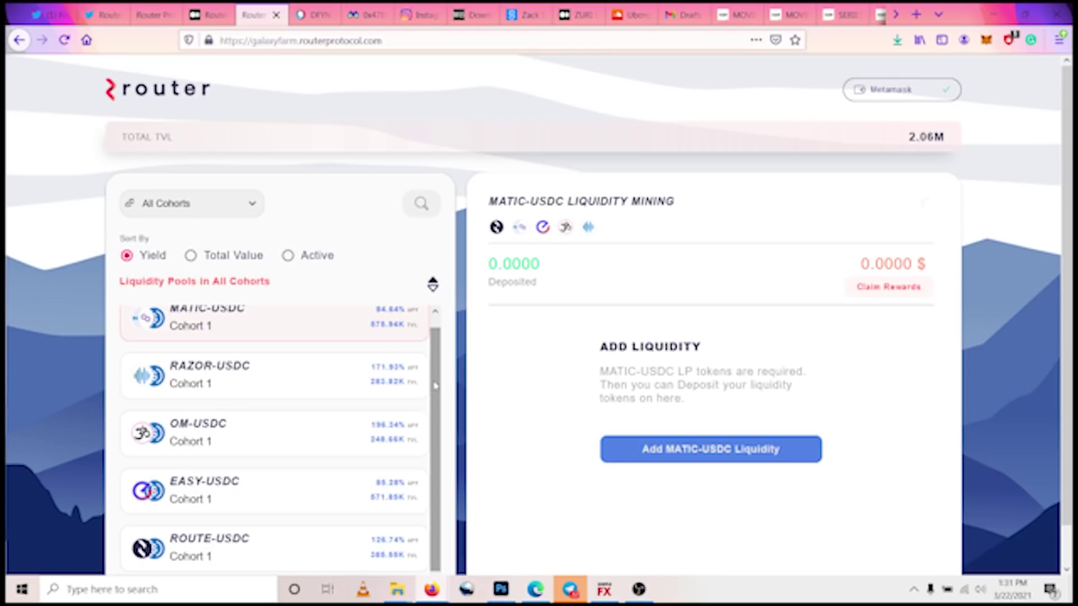
pyautogui.scroll(1, 429, 370)
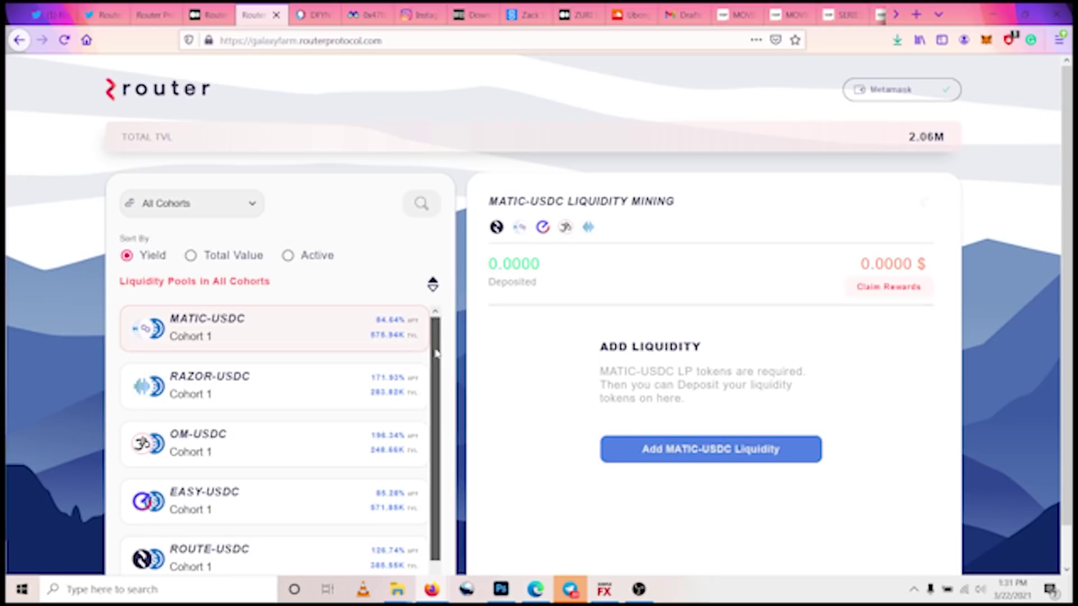
pyautogui.scroll(-1, 438, 365)
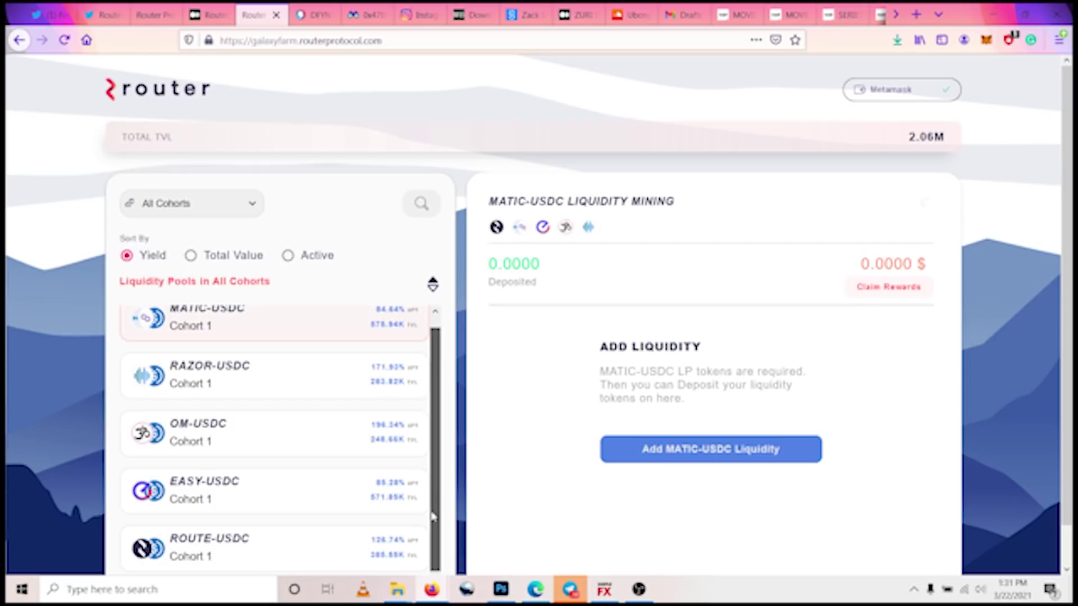
# - Review the Cohort 1 pools and check the MetaMask MATIC balance before moving to Dfyn's swap page
pyautogui.scroll(1, 431, 508)
pyautogui.scroll(-1, 443, 494)
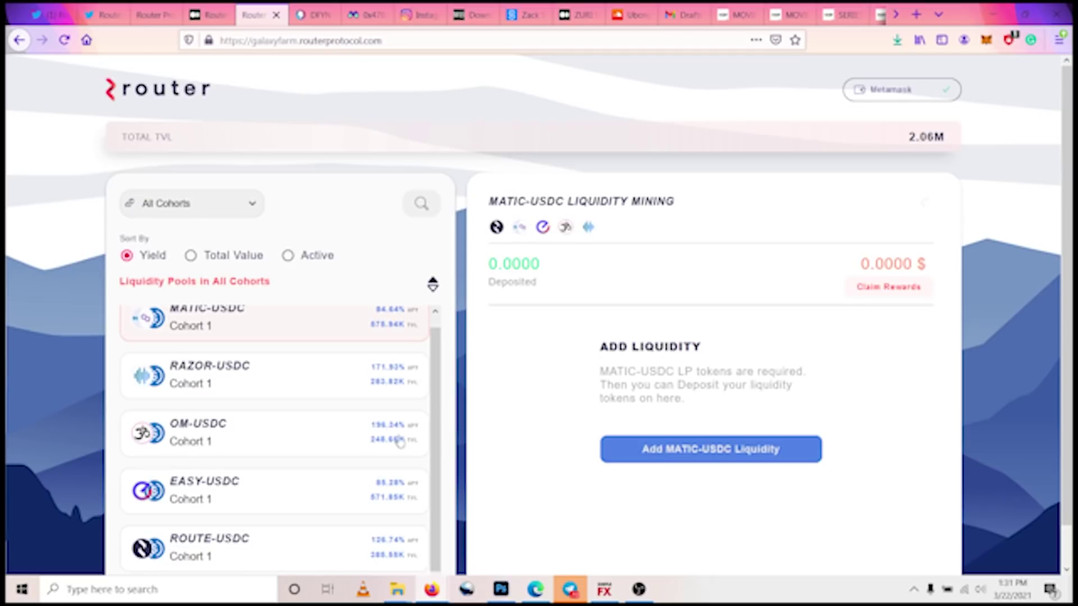
pyautogui.scroll(1, 436, 455)
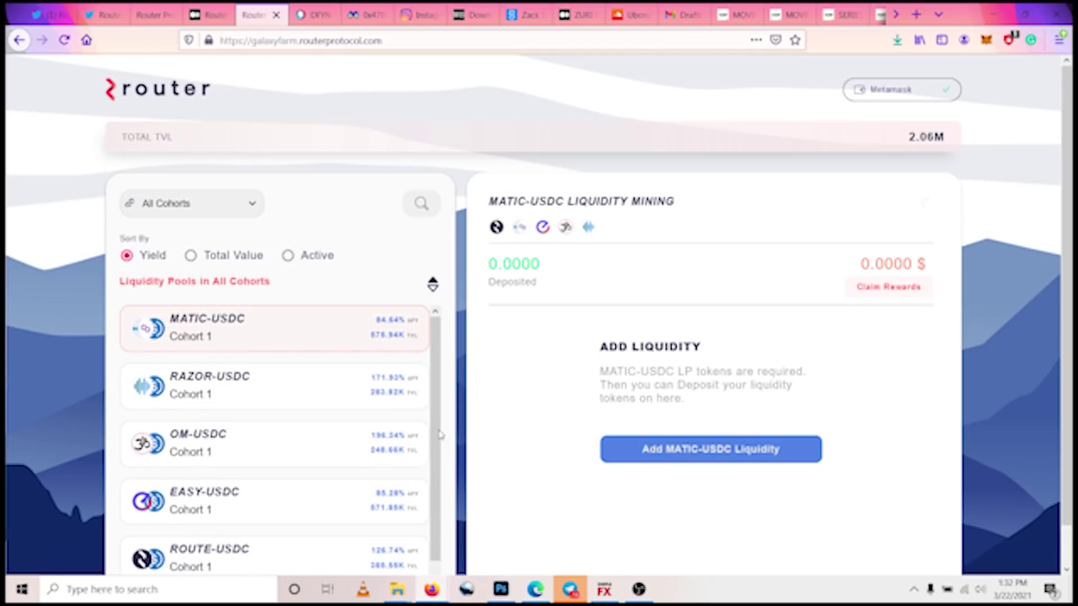
pyautogui.scroll(-1, 437, 436)
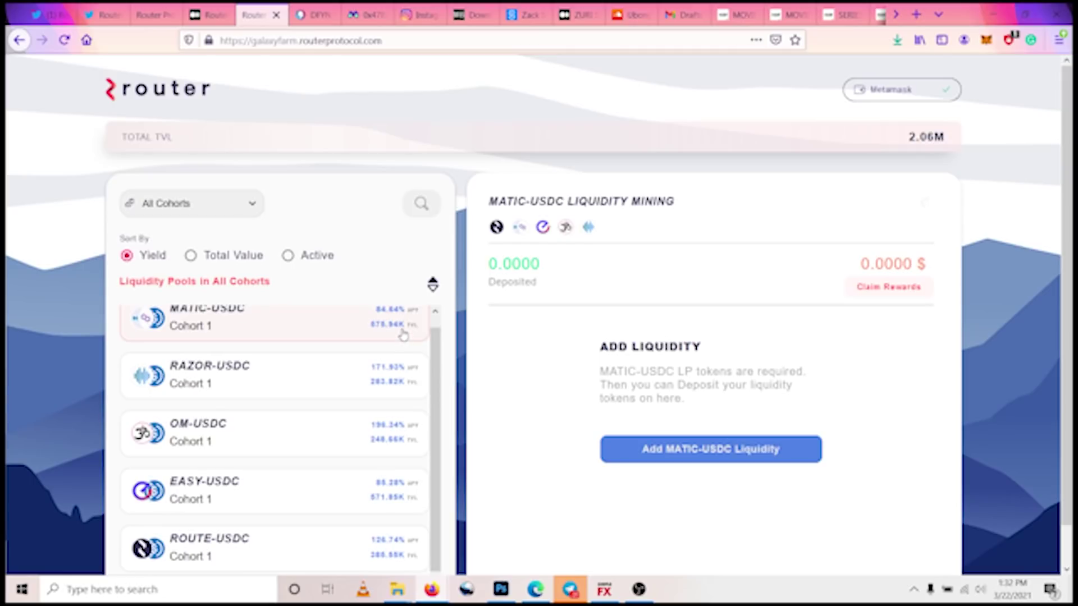
pyautogui.scroll(1, 436, 332)
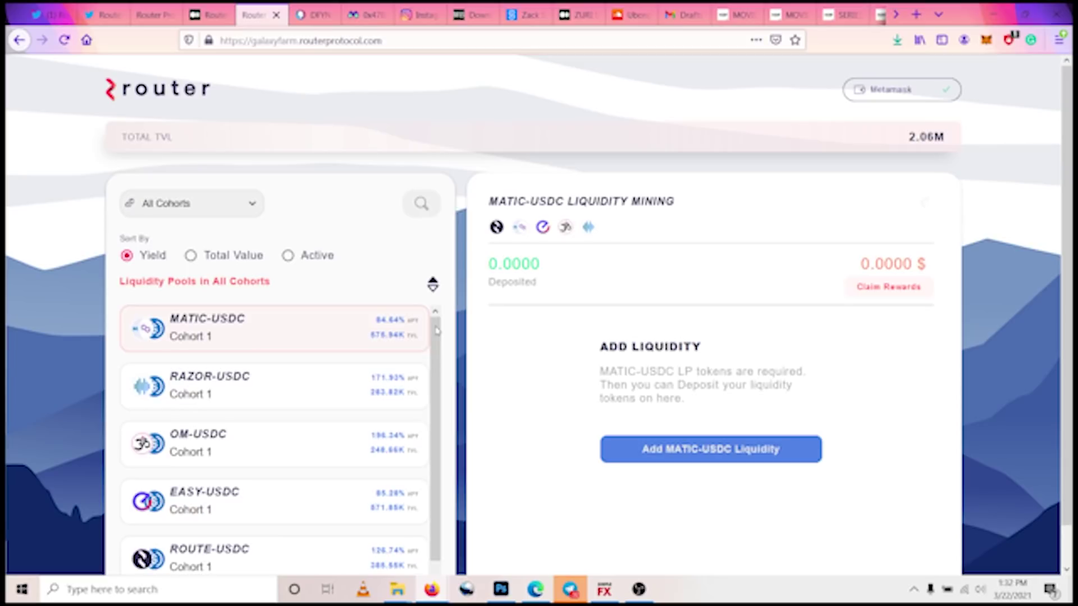
pyautogui.scroll(-1, 437, 348)
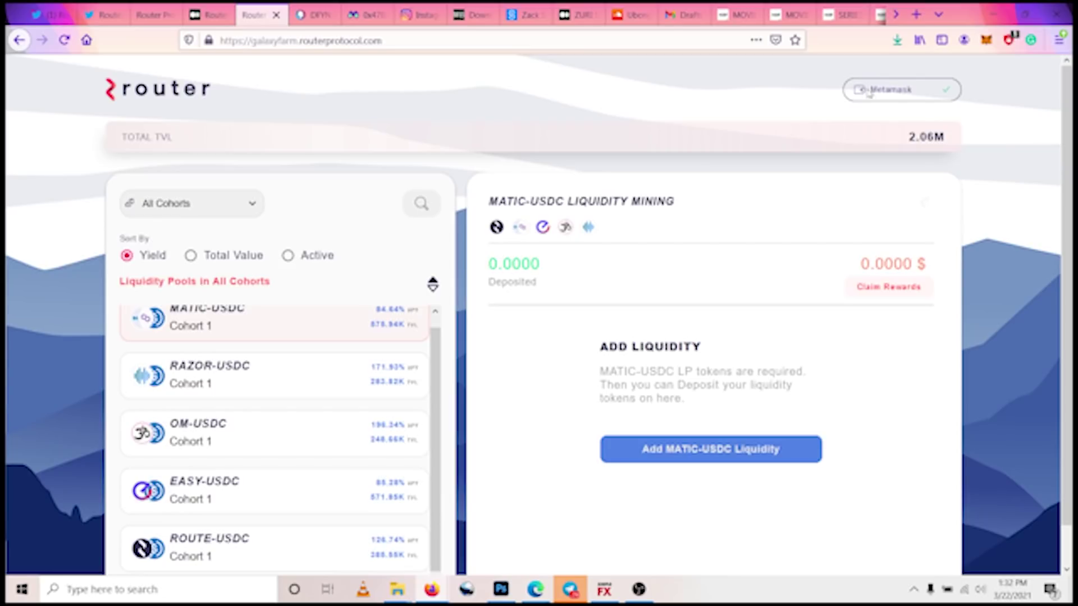
pyautogui.click(980, 42)
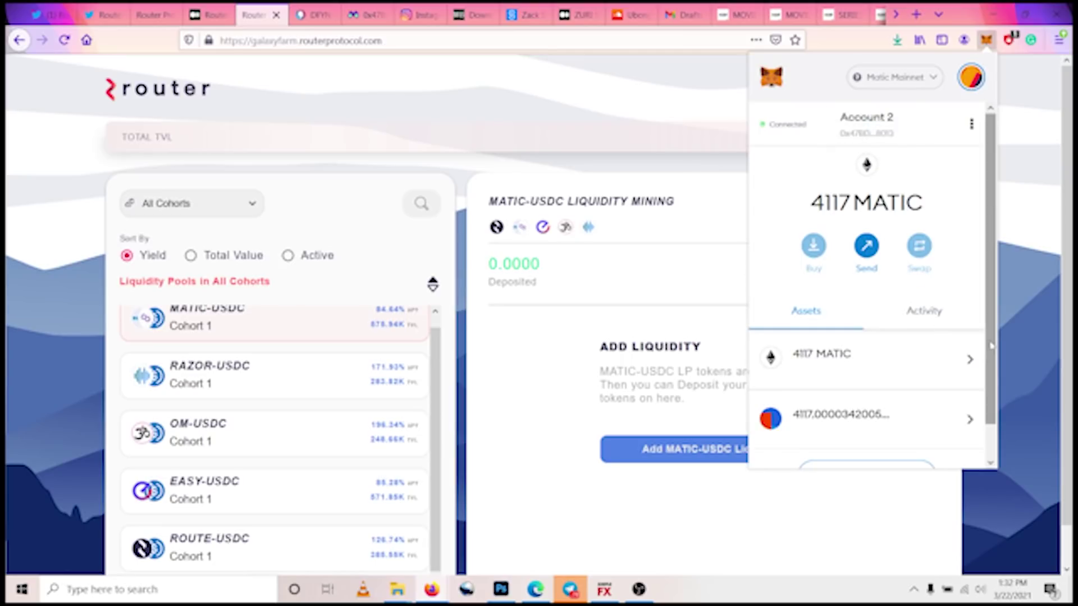
pyautogui.scroll(-1, 963, 333)
pyautogui.click(312, 22)
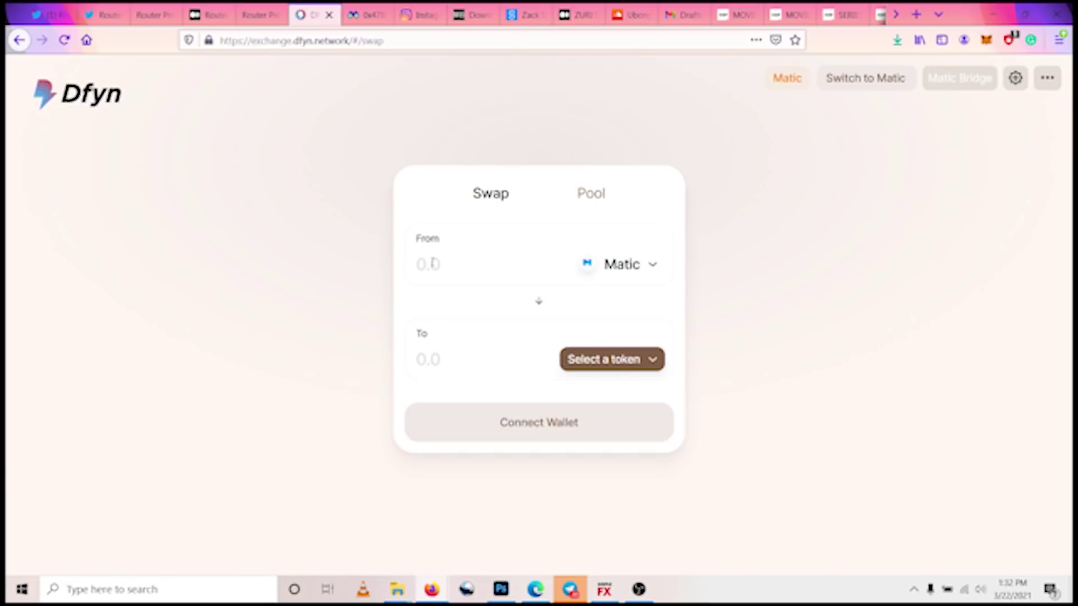
# - Choose USDC from the Default token list as the token to receive
pyautogui.click(628, 361)
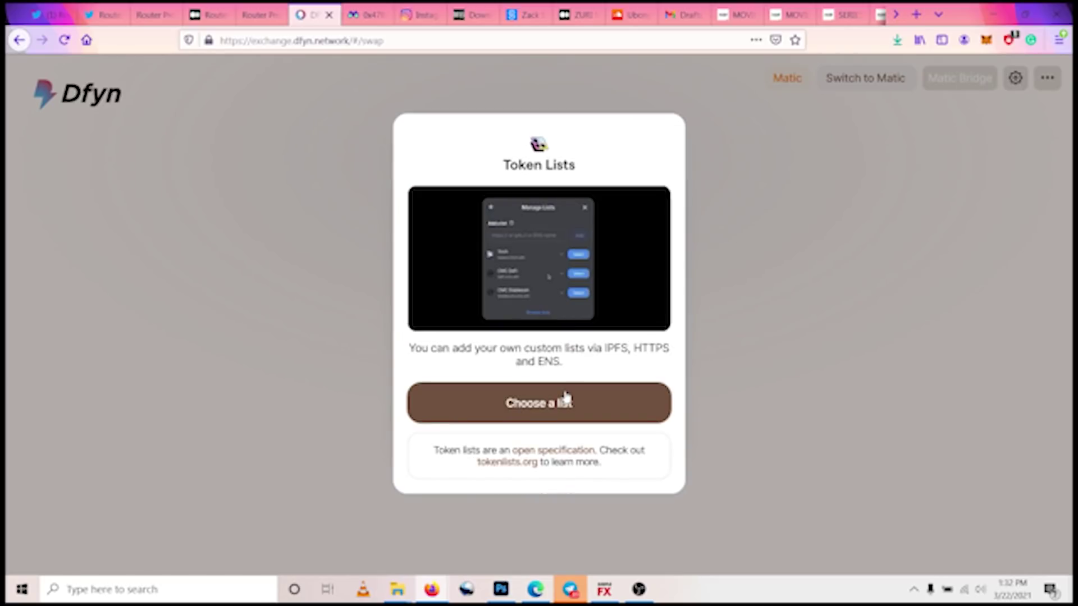
pyautogui.click(565, 401)
pyautogui.click(526, 306)
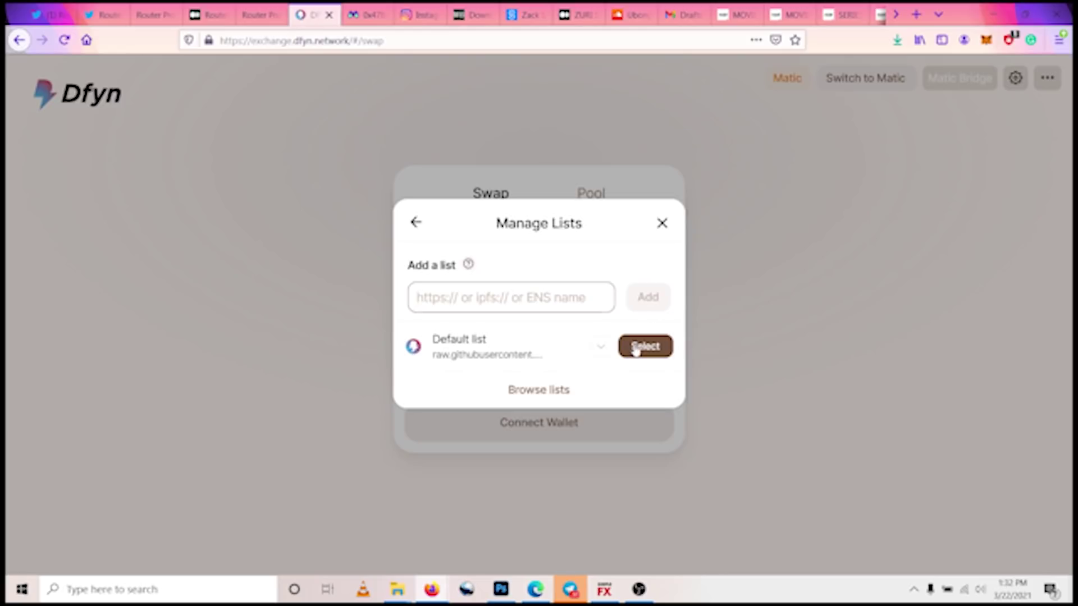
pyautogui.write('usdc')
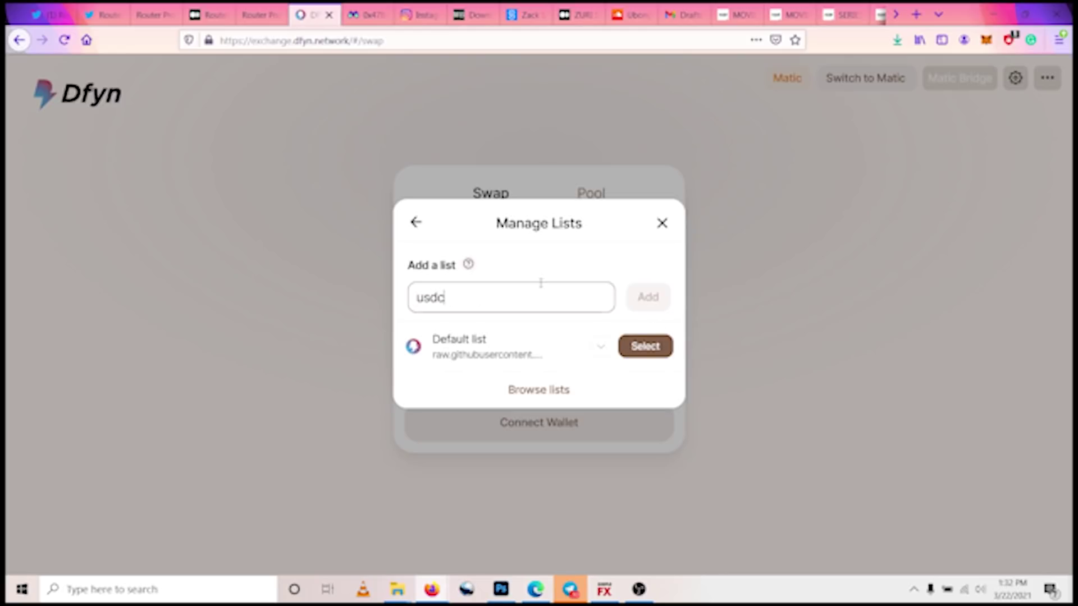
pyautogui.click(631, 346)
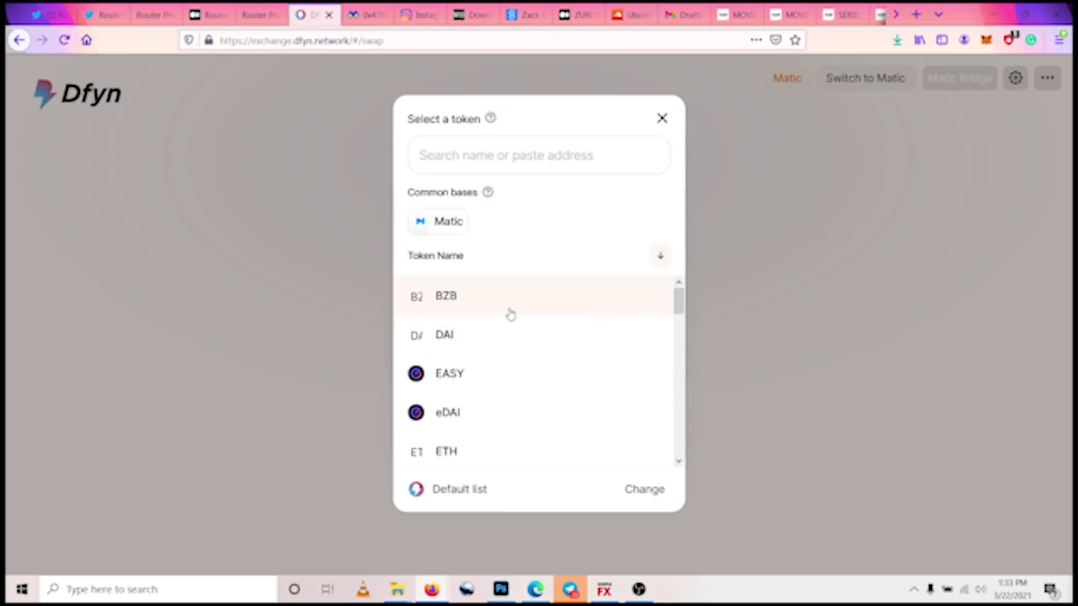
pyautogui.click(488, 155)
pyautogui.write('usdc')
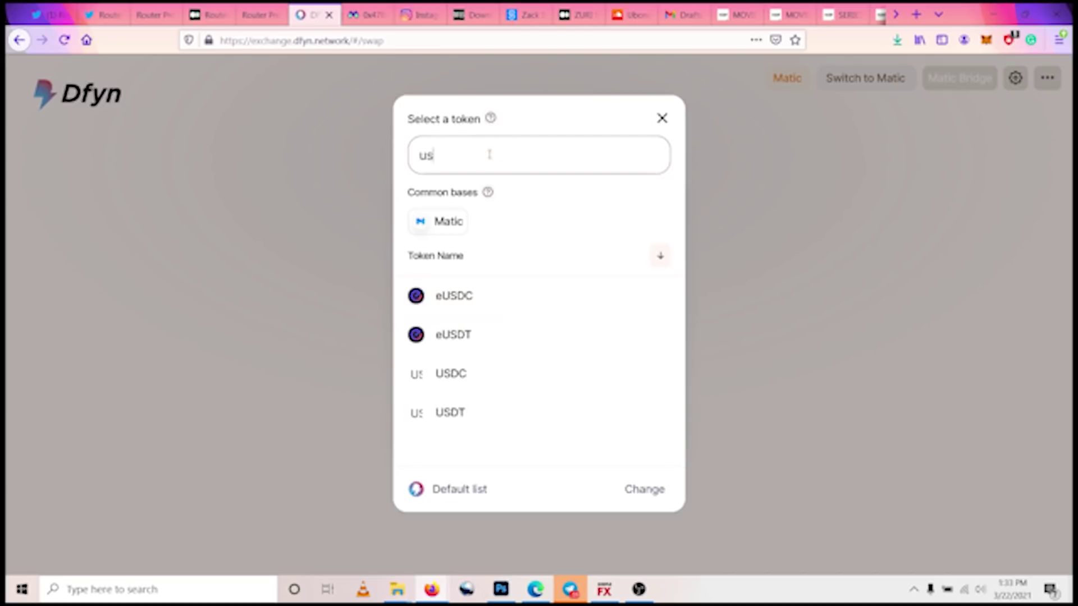
pyautogui.click(471, 312)
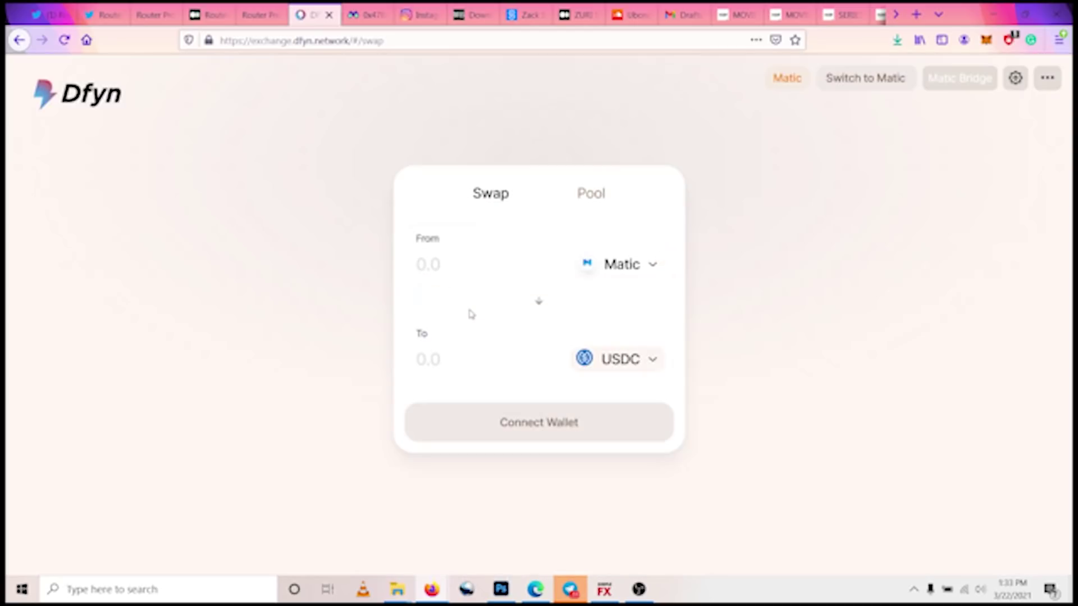
# - Reverse the swap so USDC is sold for Matic
pyautogui.click(442, 265)
pyautogui.click(540, 308)
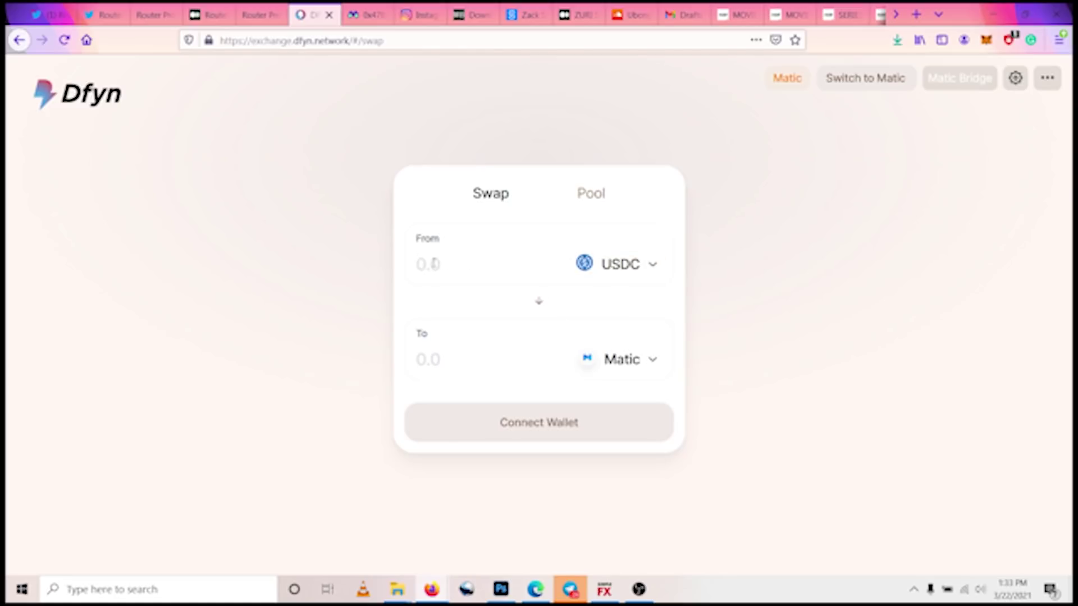
pyautogui.click(434, 264)
# - Enter 250 USDC as the swap amount, giving about 699.348 Matic
pyautogui.write('20')
pyautogui.press('BackSpace')
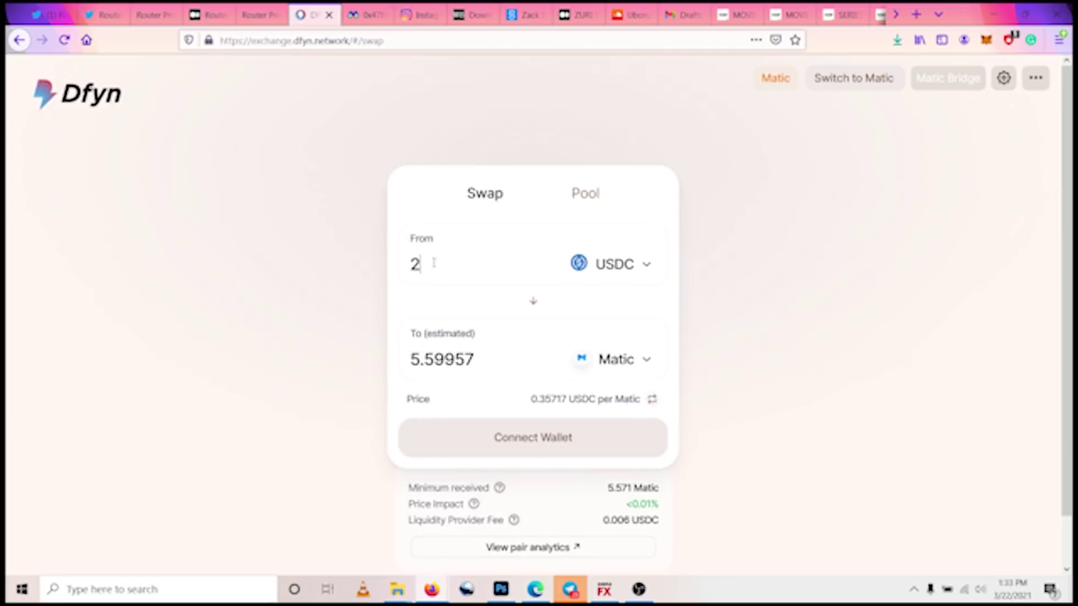
pyautogui.write('0')
pyautogui.press('BackSpace')
pyautogui.write('5')
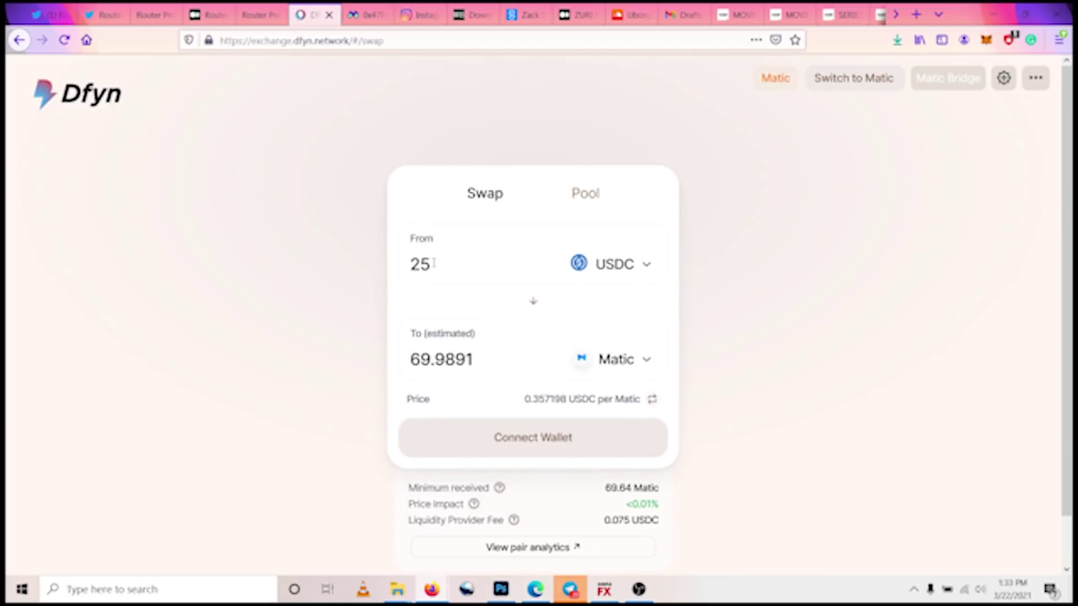
pyautogui.write('0')
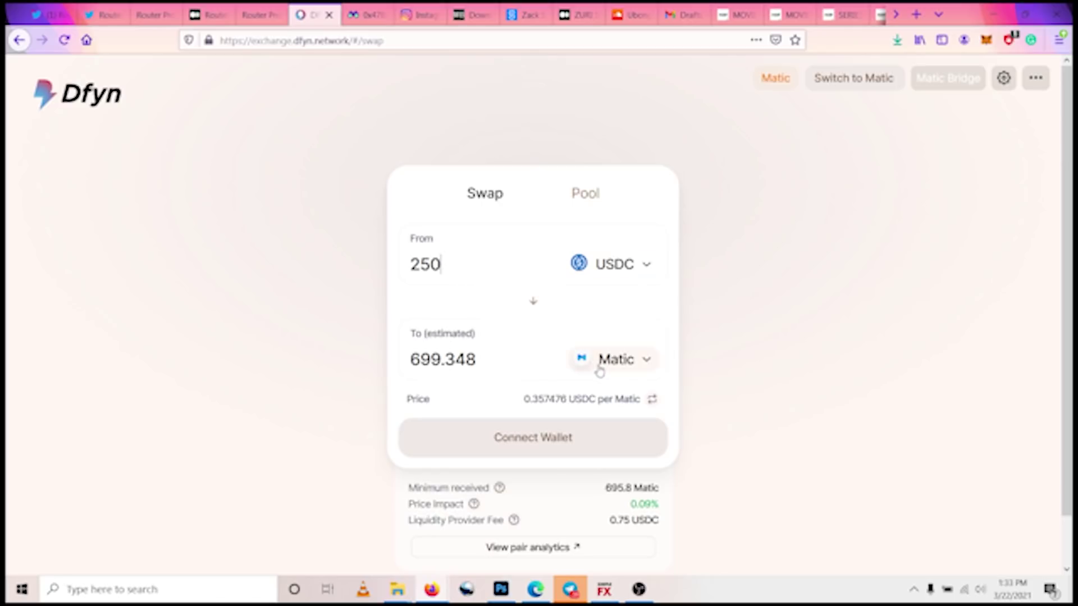
# - Connect the MetaMask wallet account to Dfyn
pyautogui.click(556, 444)
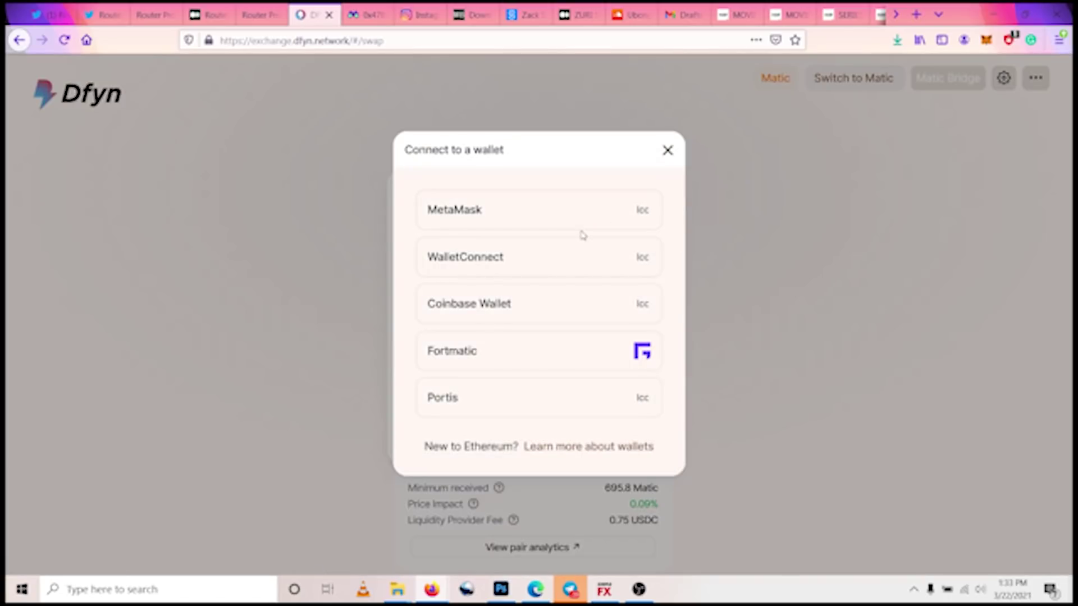
pyautogui.click(592, 225)
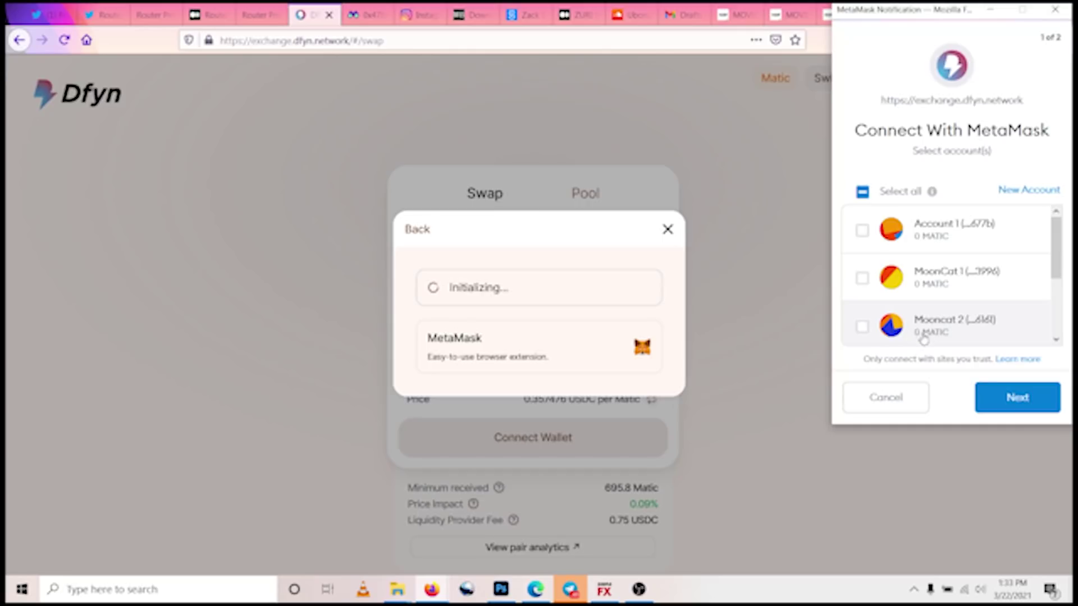
pyautogui.scroll(-3, 1056, 269)
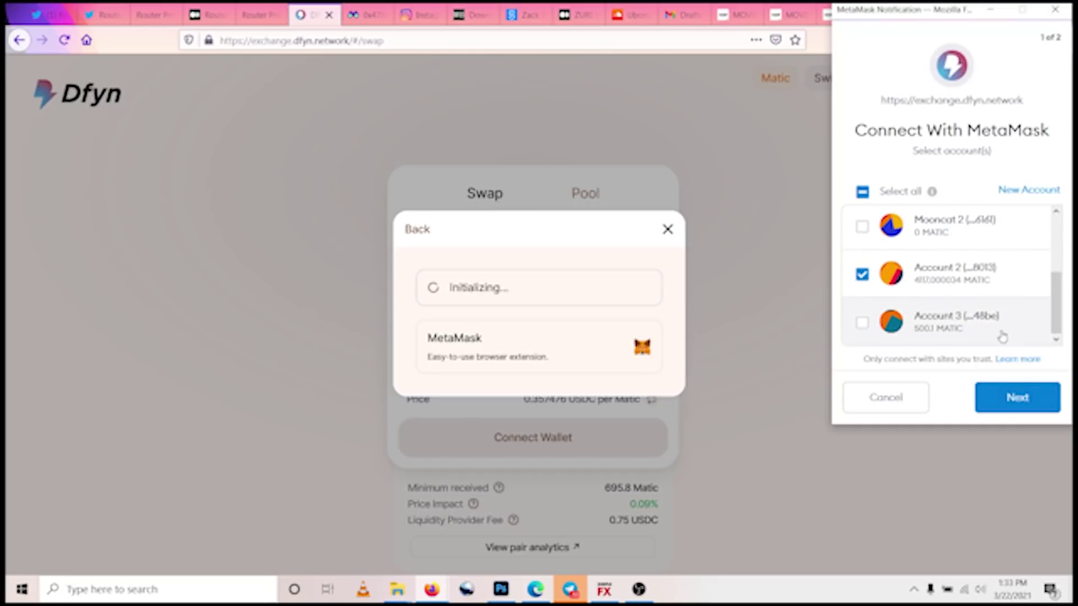
pyautogui.click(1018, 397)
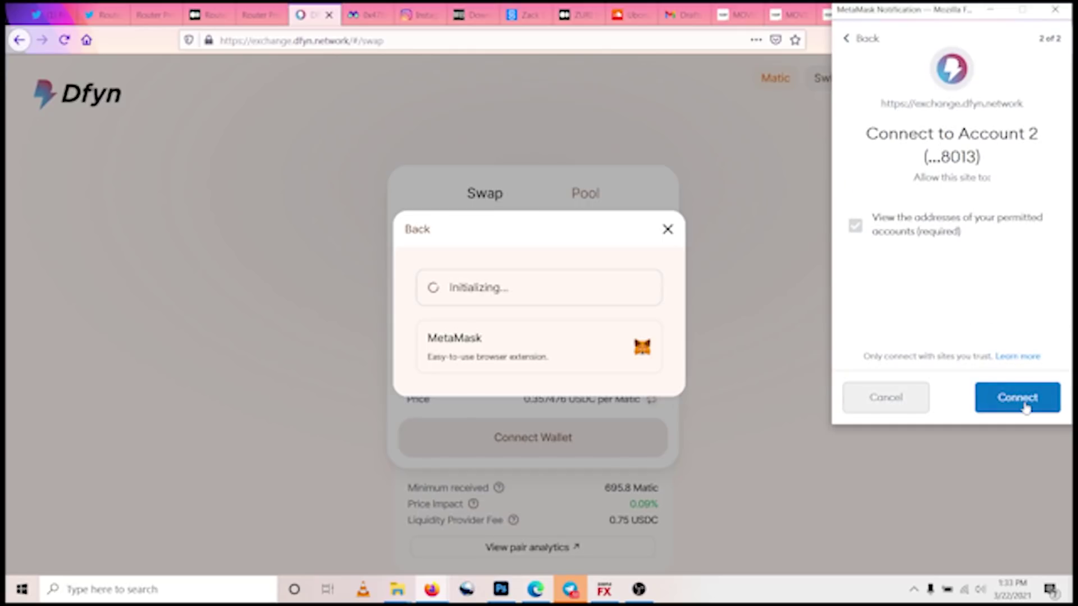
pyautogui.click(1022, 405)
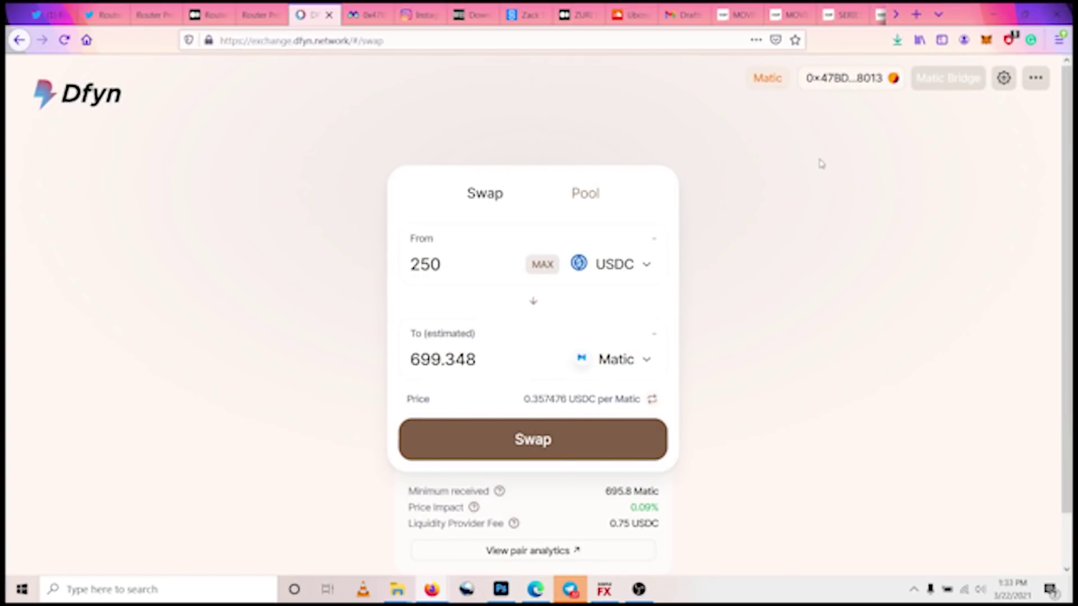
# - Keep MetaMask on Matic Mainnet and flip the swap to sell about 704.78 Matic for 250 USDC
pyautogui.click(987, 39)
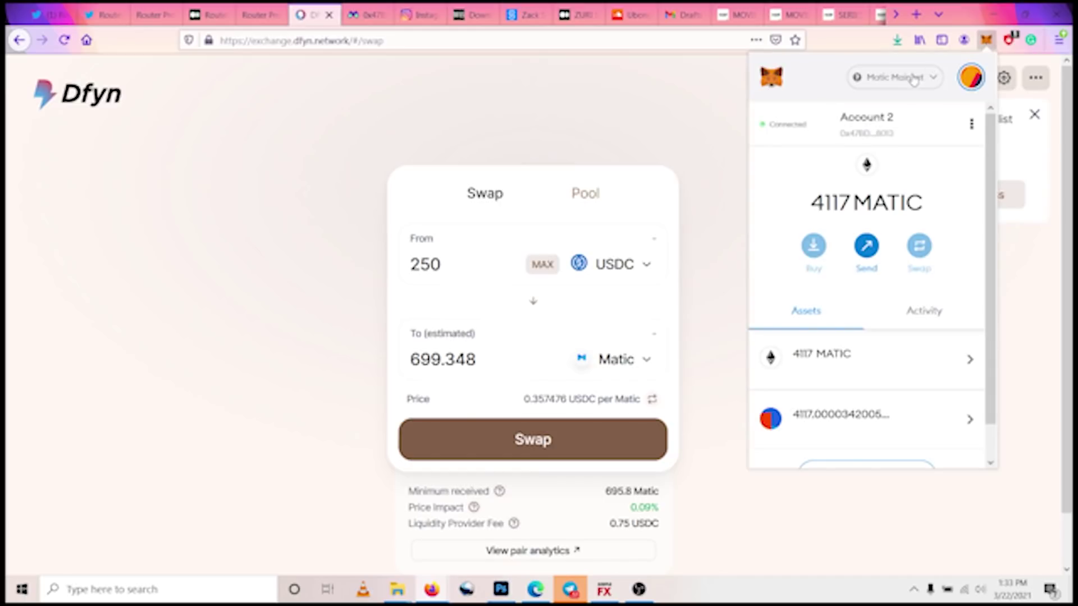
pyautogui.click(914, 78)
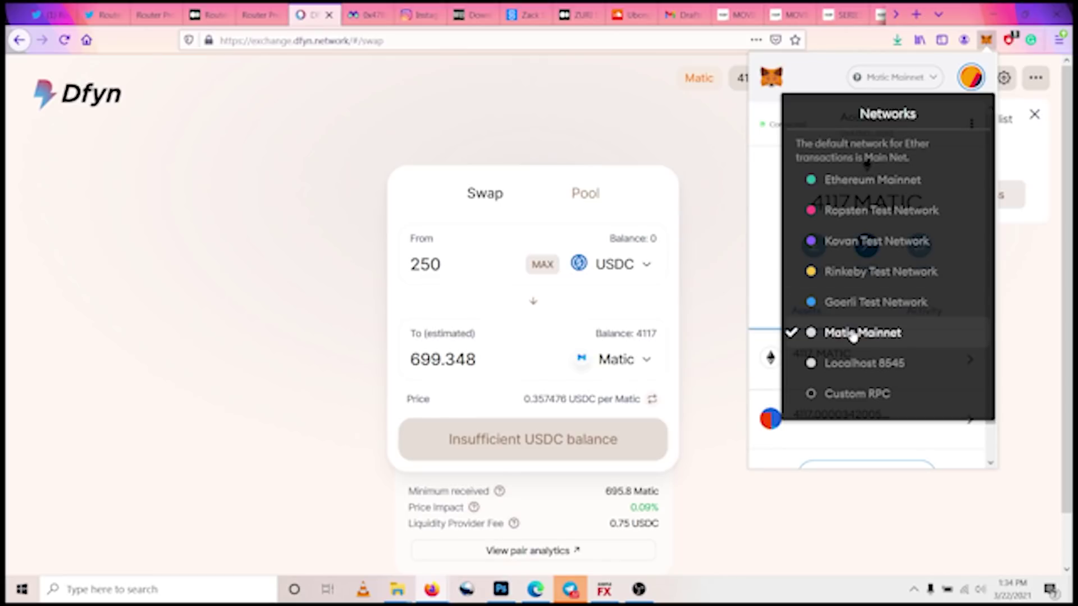
pyautogui.click(734, 314)
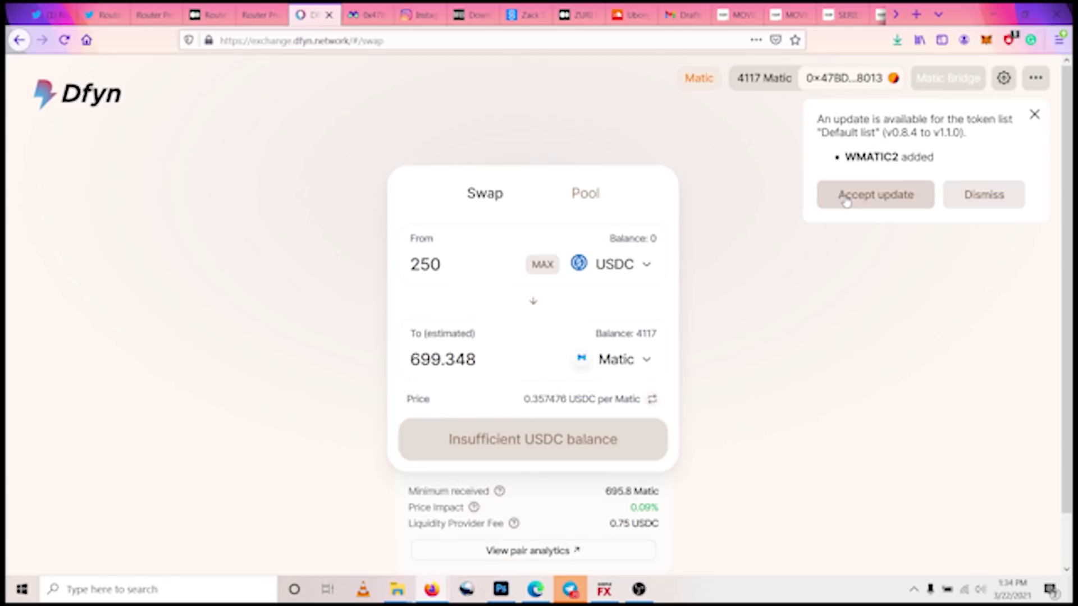
pyautogui.click(533, 306)
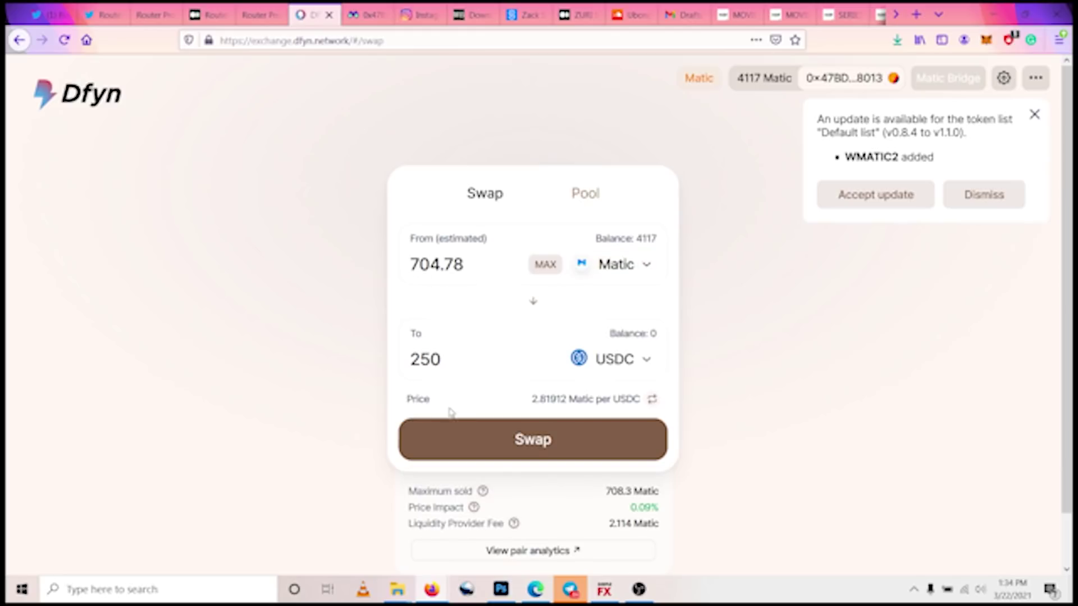
# - Confirm swapping 704.78 Matic for 250 USDC and approve the transaction in MetaMask
pyautogui.click(463, 432)
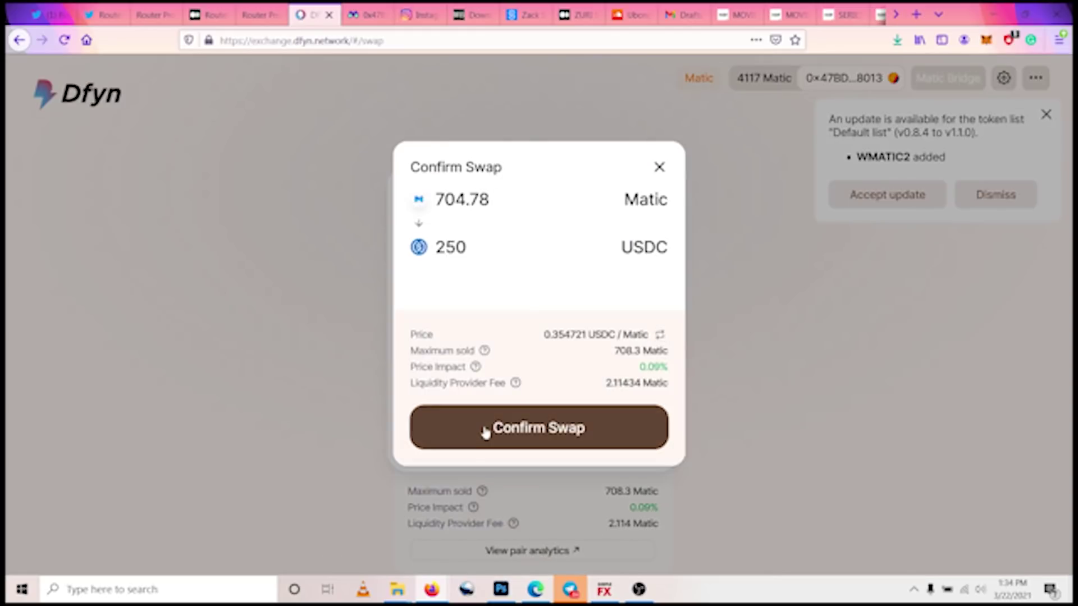
pyautogui.click(483, 433)
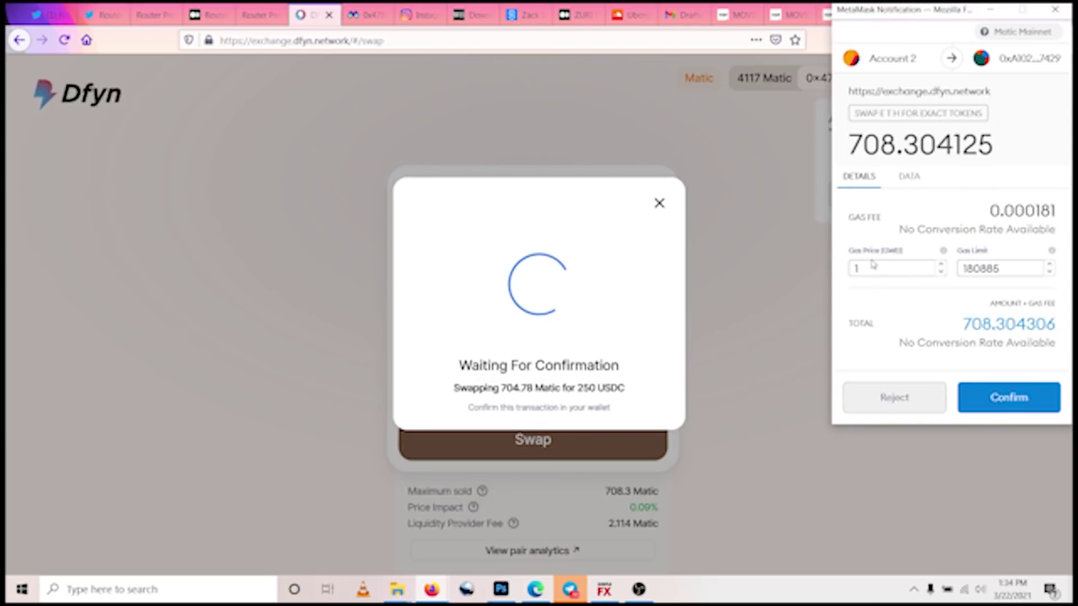
pyautogui.click(1019, 397)
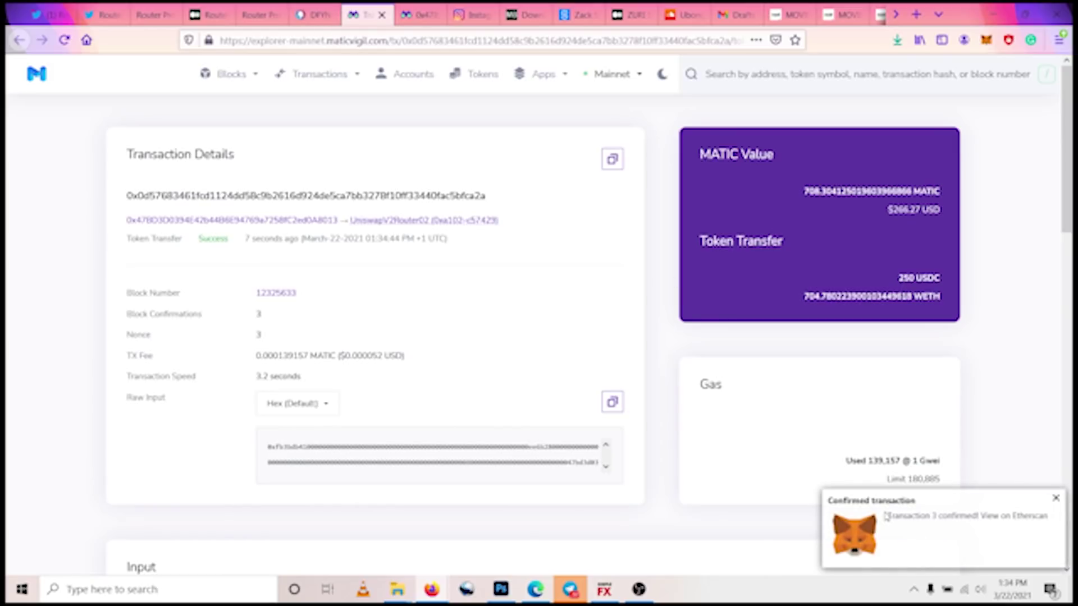
pyautogui.click(335, 11)
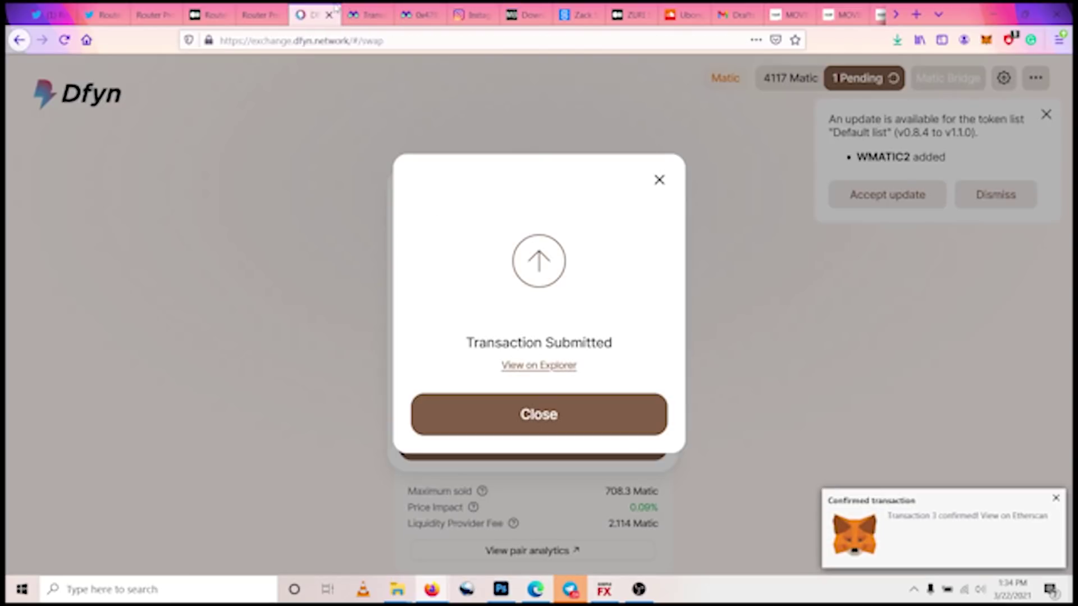
# - Dismiss the transaction and token-list notices and check the new 250 USDC balance
pyautogui.click(661, 180)
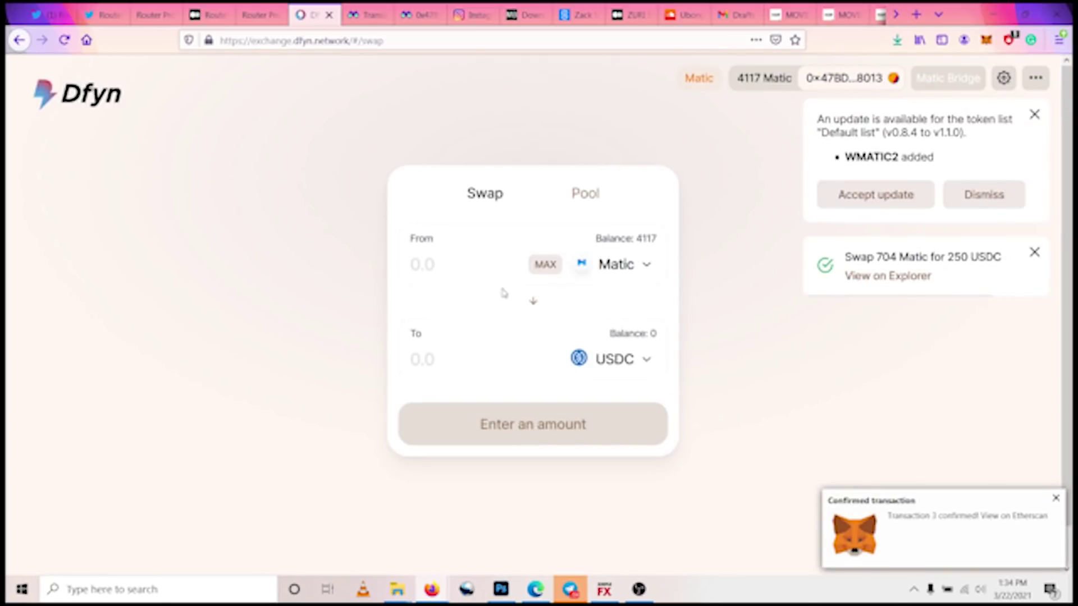
pyautogui.click(534, 303)
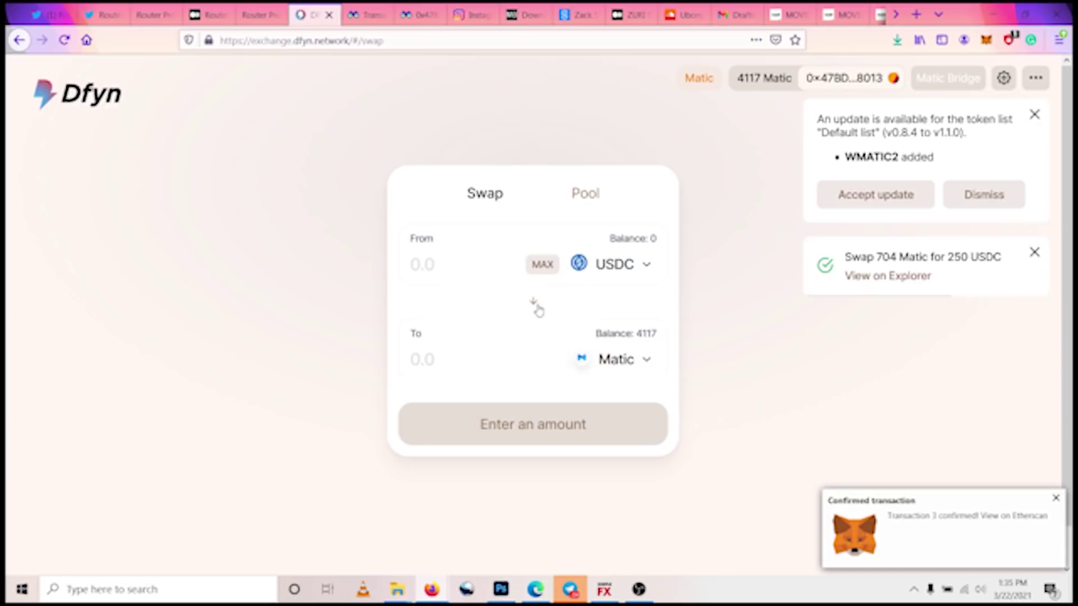
pyautogui.click(542, 264)
pyautogui.click(968, 195)
pyautogui.click(433, 258)
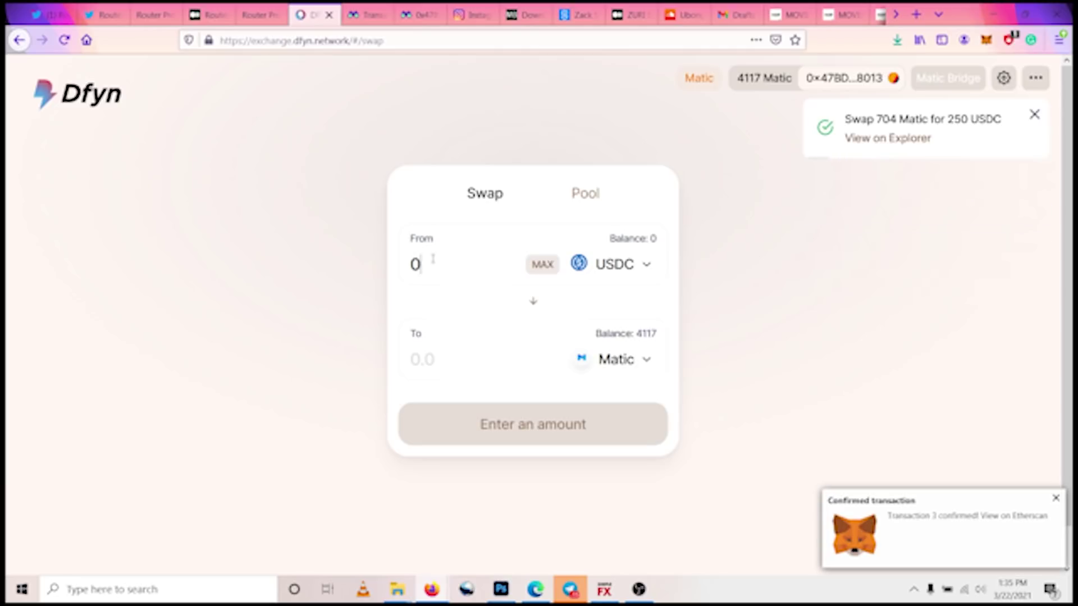
pyautogui.click(581, 207)
pyautogui.click(497, 202)
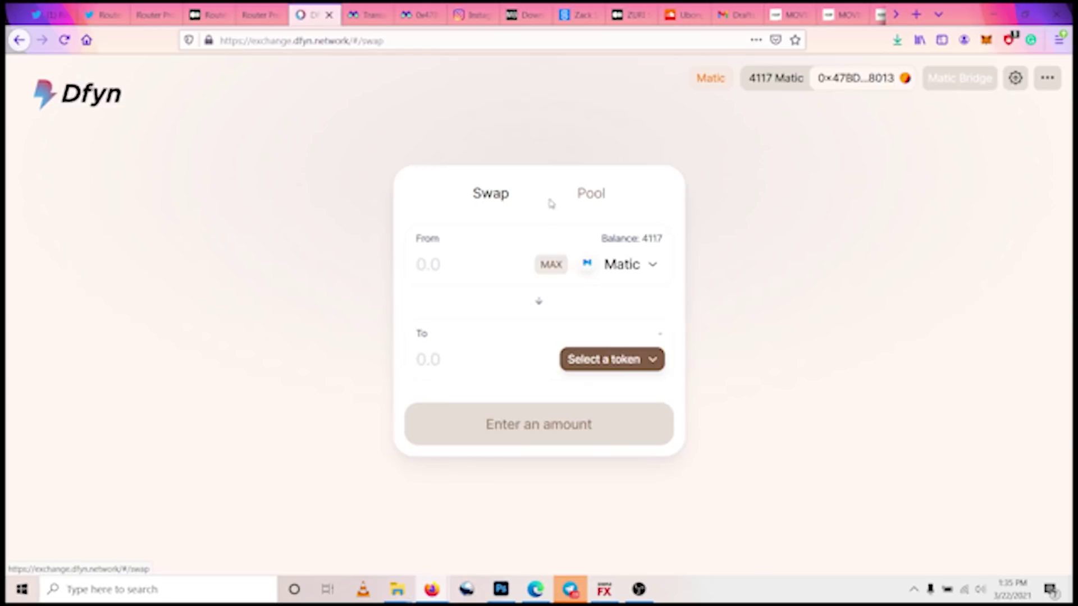
# - Pick USDC as the token to receive, making a Matic-to-USDC swap
pyautogui.click(618, 361)
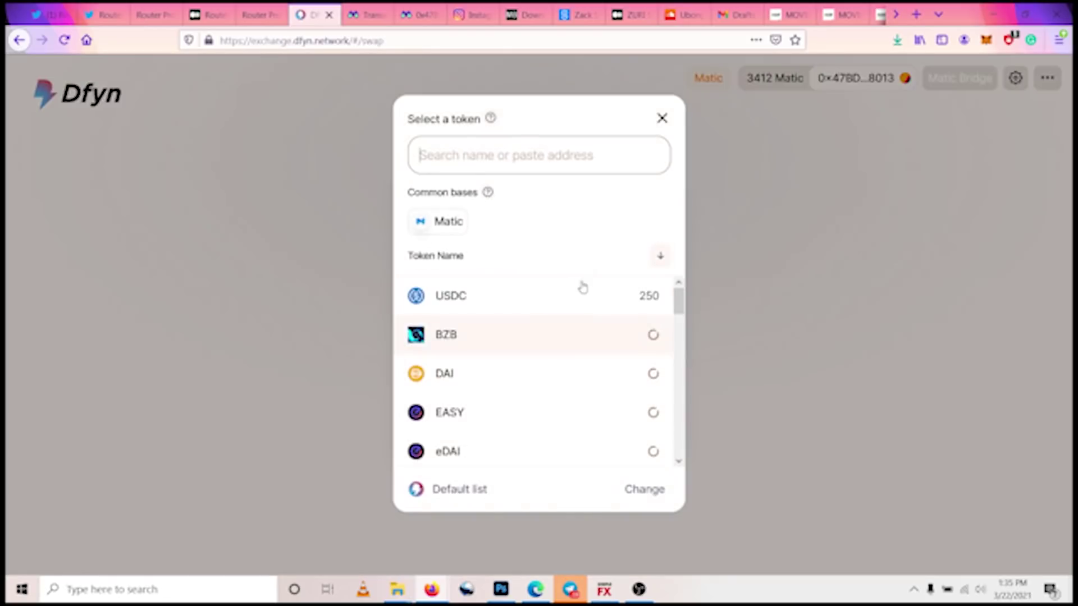
pyautogui.write('usdc')
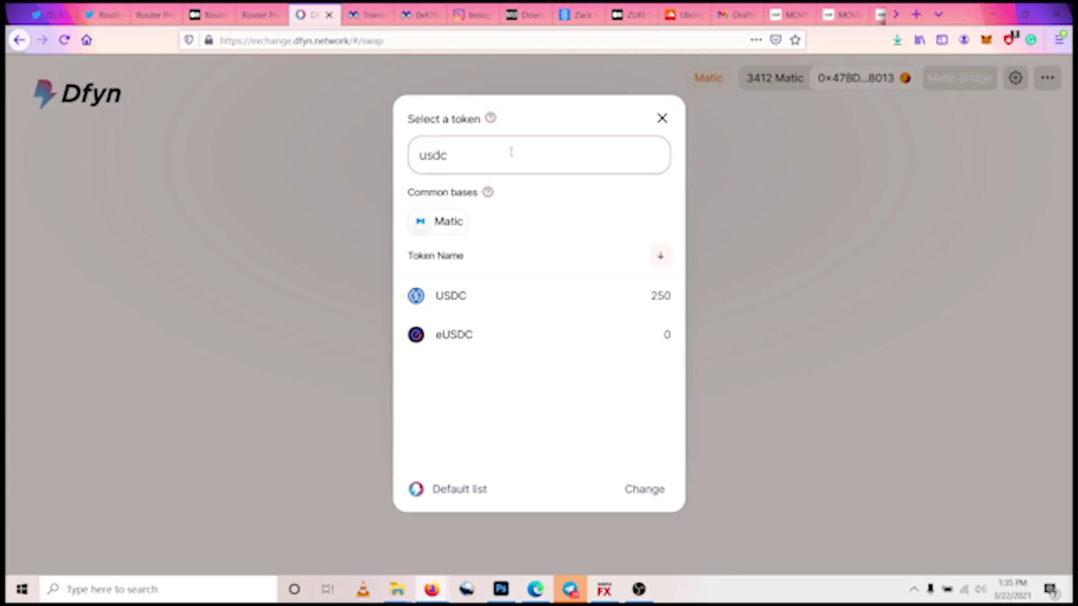
pyautogui.click(522, 299)
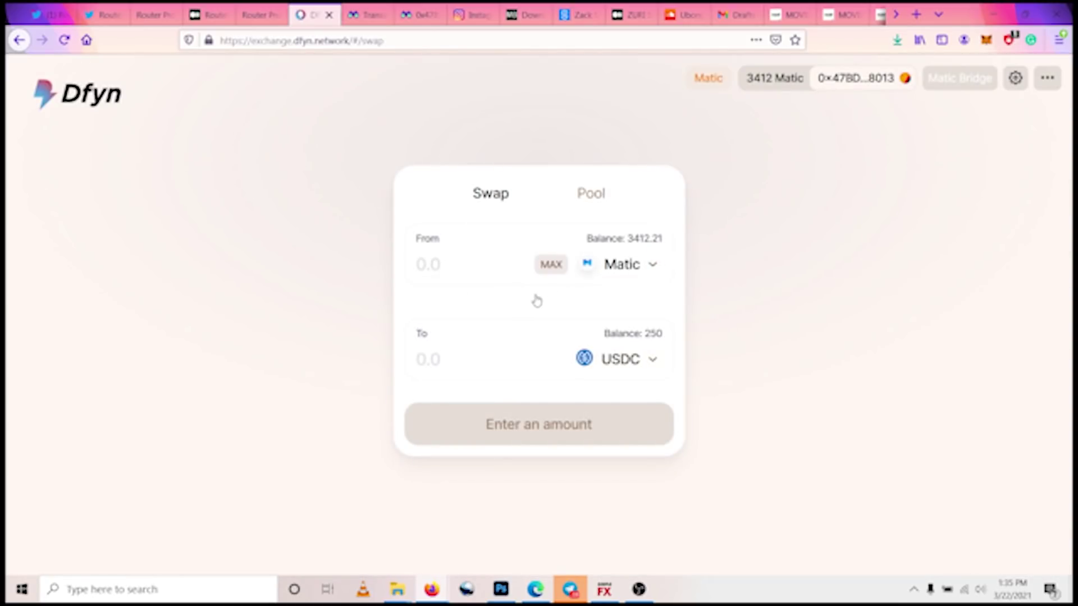
# - Go to Dfyn's Pool view, then back to Router Galaxy Farm's MATIC-USDC liquidity panel
pyautogui.click(597, 195)
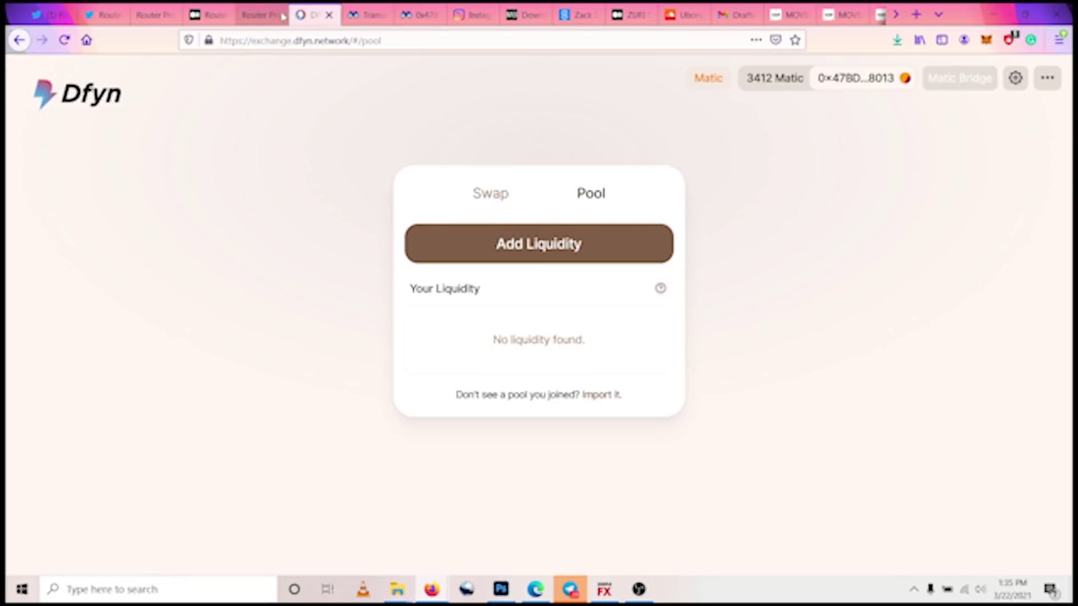
pyautogui.click(264, 14)
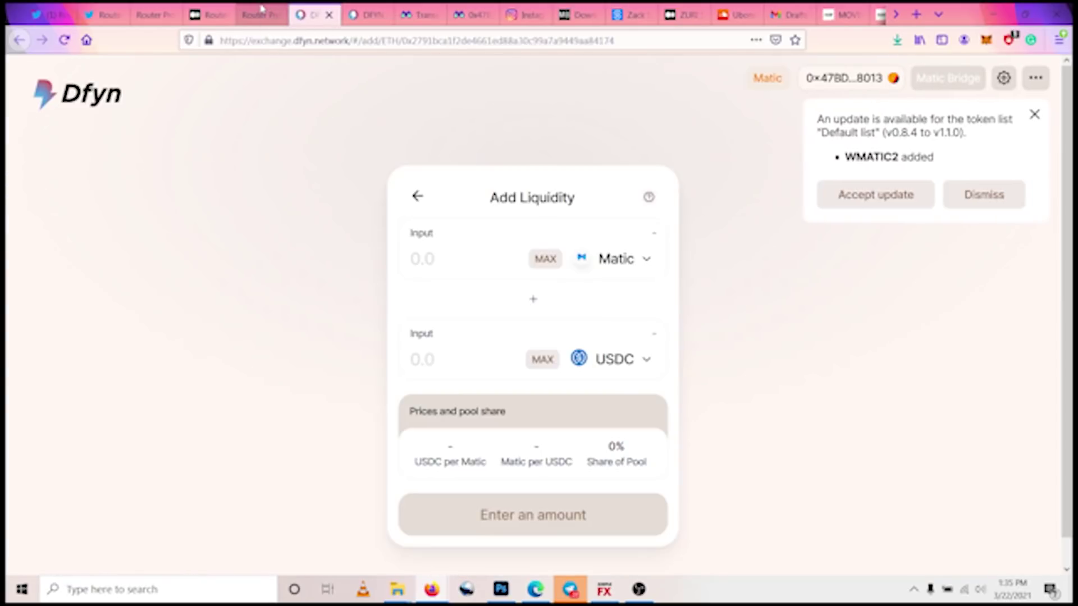
pyautogui.click(262, 11)
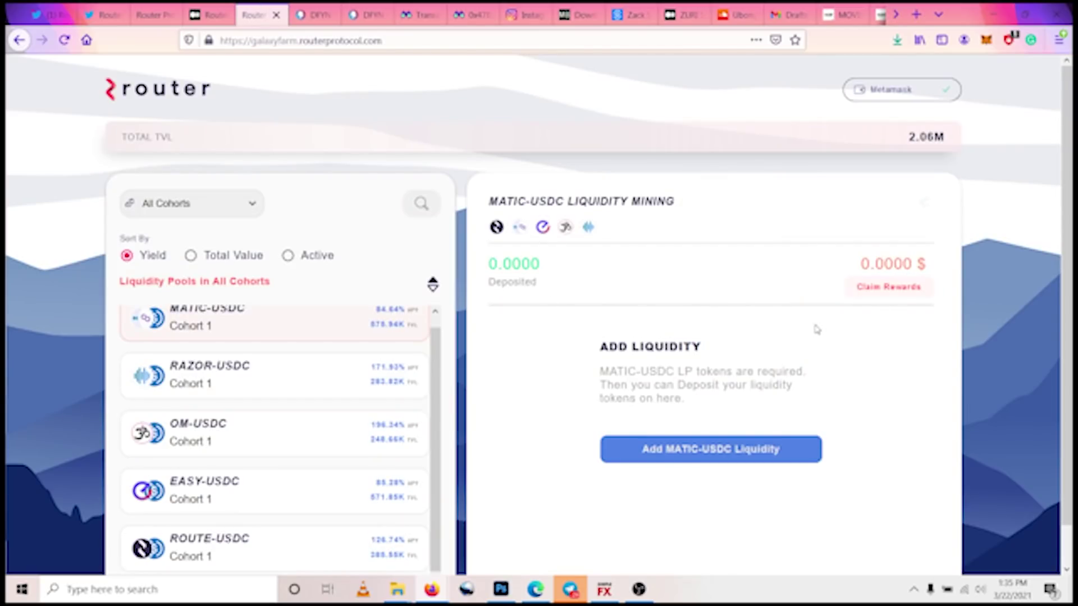
# - Close the duplicate Dfyn Add Liquidity tab
pyautogui.scroll(-1, 1067, 242)
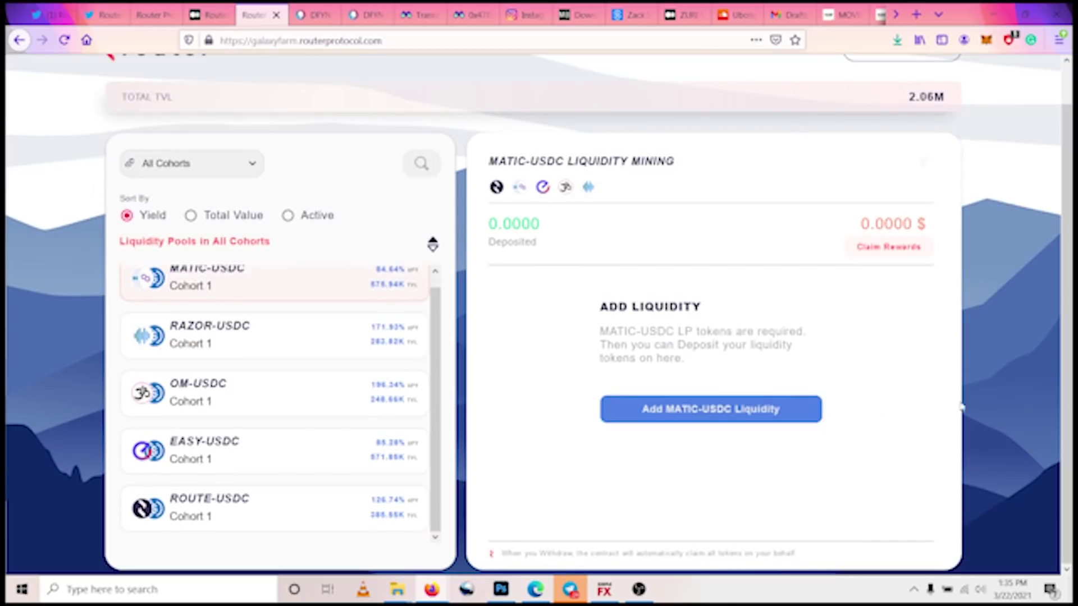
pyautogui.click(320, 16)
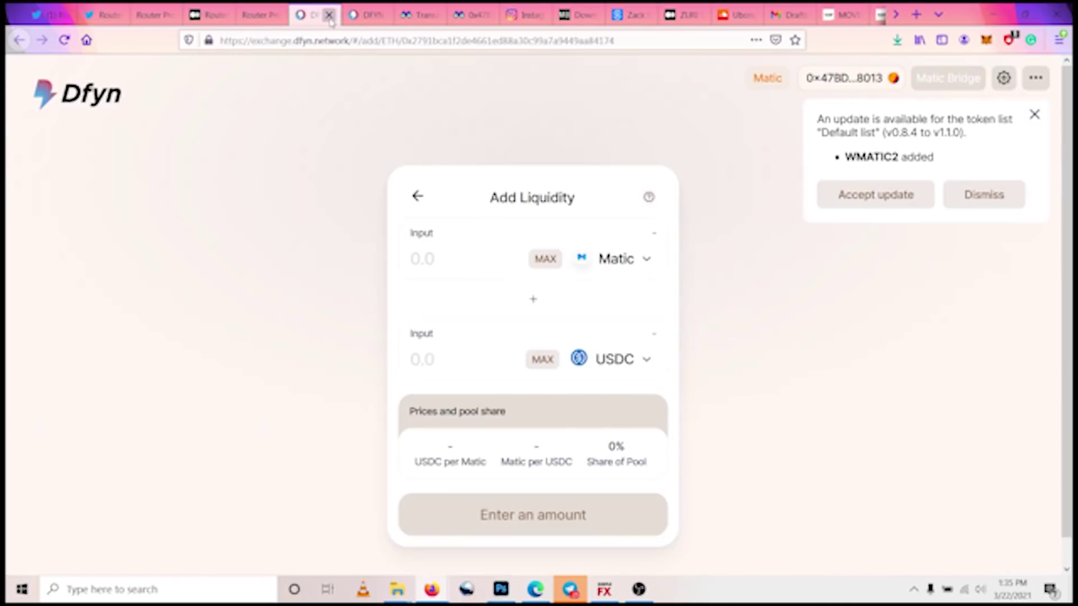
pyautogui.click(329, 15)
# - Pair Matic with USDC using the full 250 USDC balance, giving 703.25 Matic and a 0.09% share
pyautogui.click(535, 244)
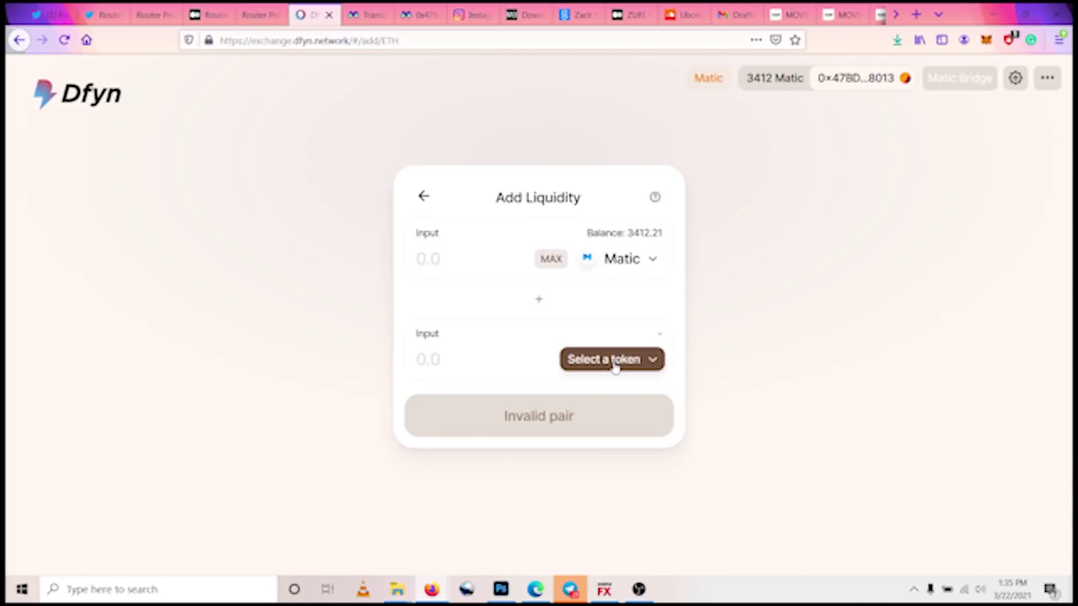
pyautogui.click(615, 362)
pyautogui.click(517, 300)
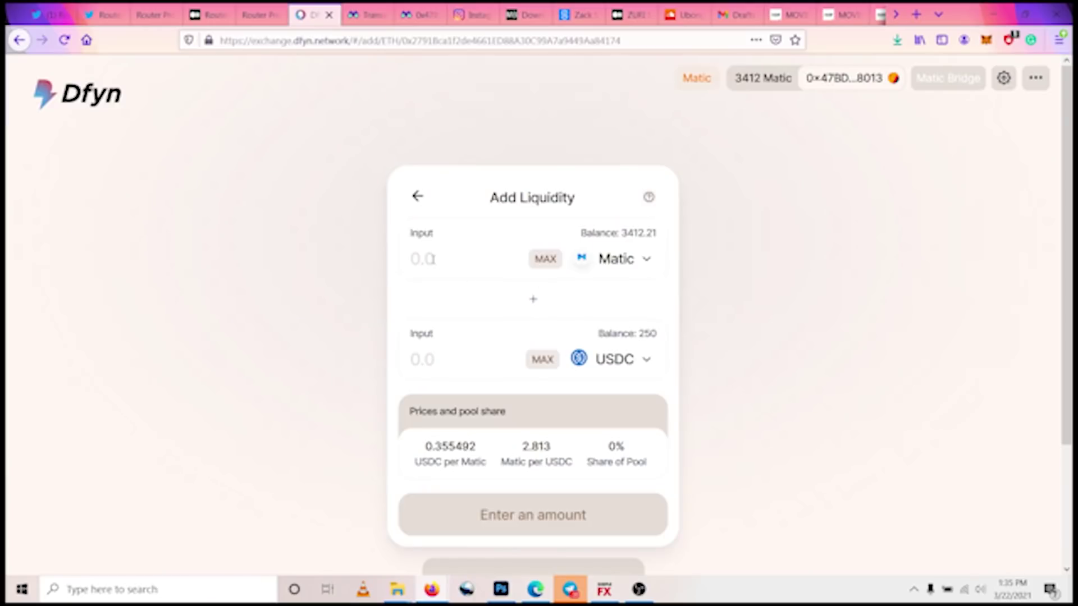
pyautogui.click(550, 362)
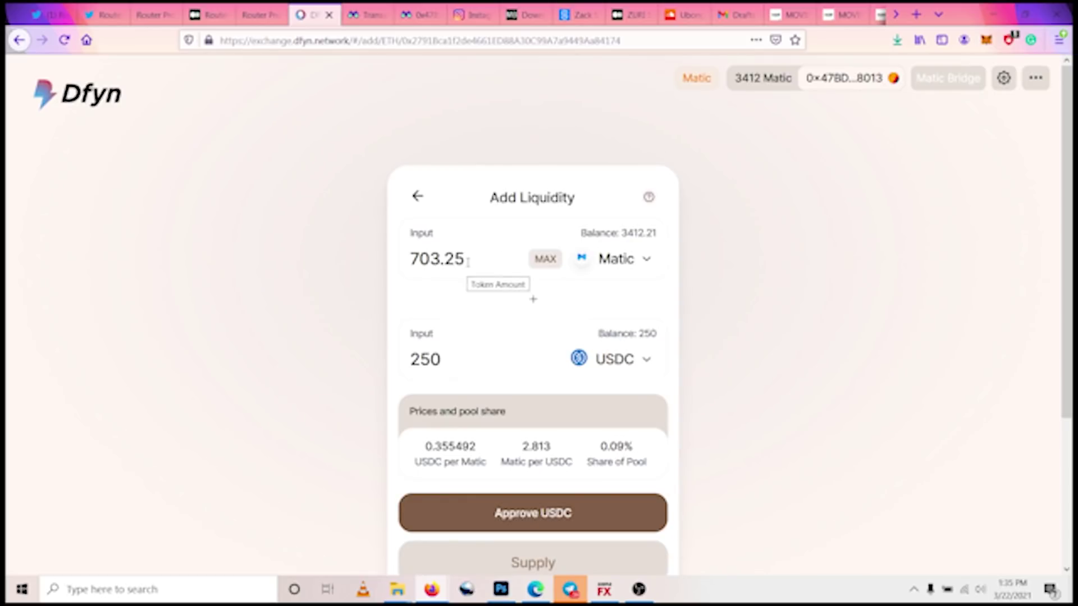
# - Approve Dfyn to spend the USDC, confirming the allowance in MetaMask
pyautogui.click(526, 511)
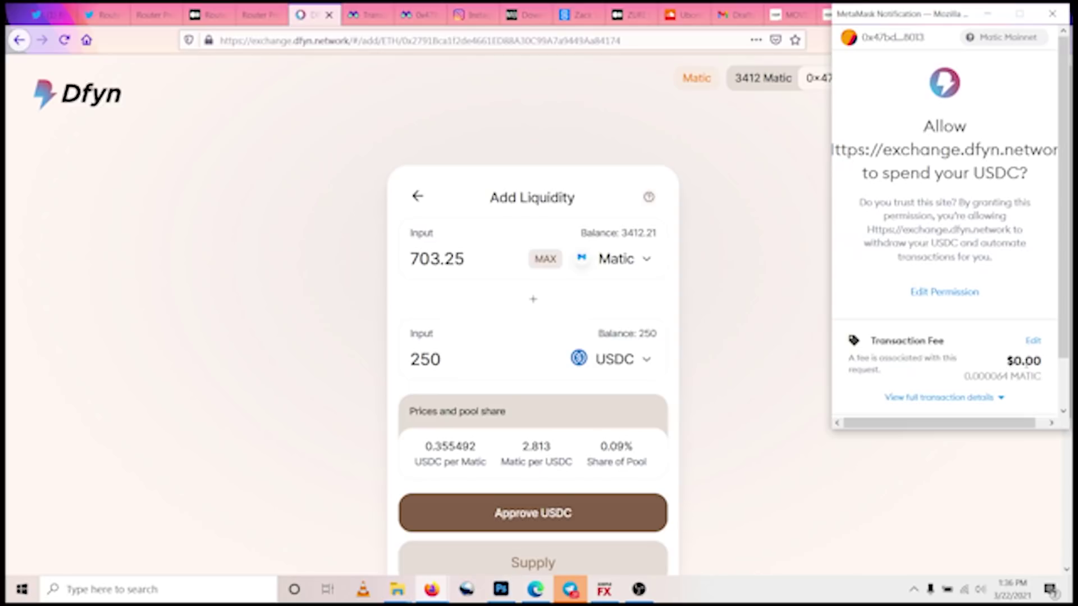
pyautogui.moveTo(1059, 352); pyautogui.dragTo(1011, 410)
pyautogui.click(994, 390)
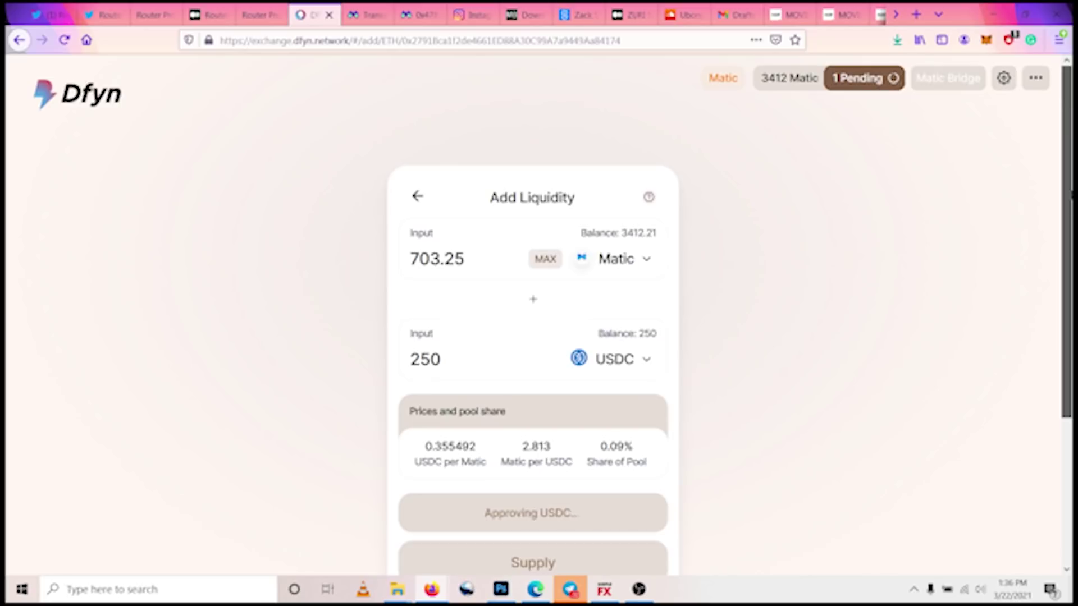
pyautogui.scroll(-2, 963, 113)
pyautogui.scroll(1, 962, 113)
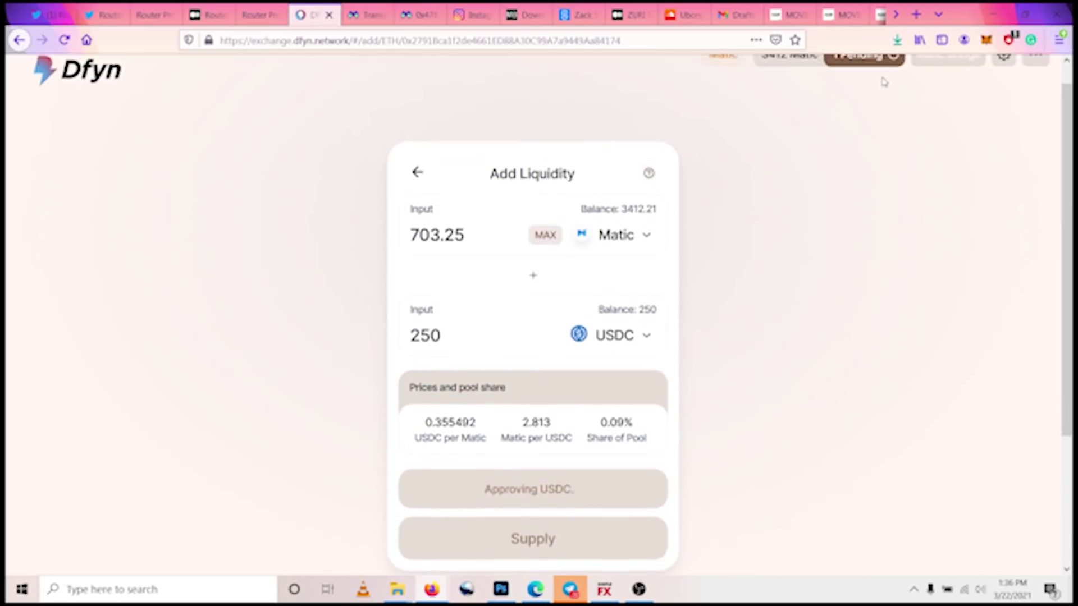
pyautogui.scroll(1, 883, 82)
pyautogui.scroll(-1, 914, 105)
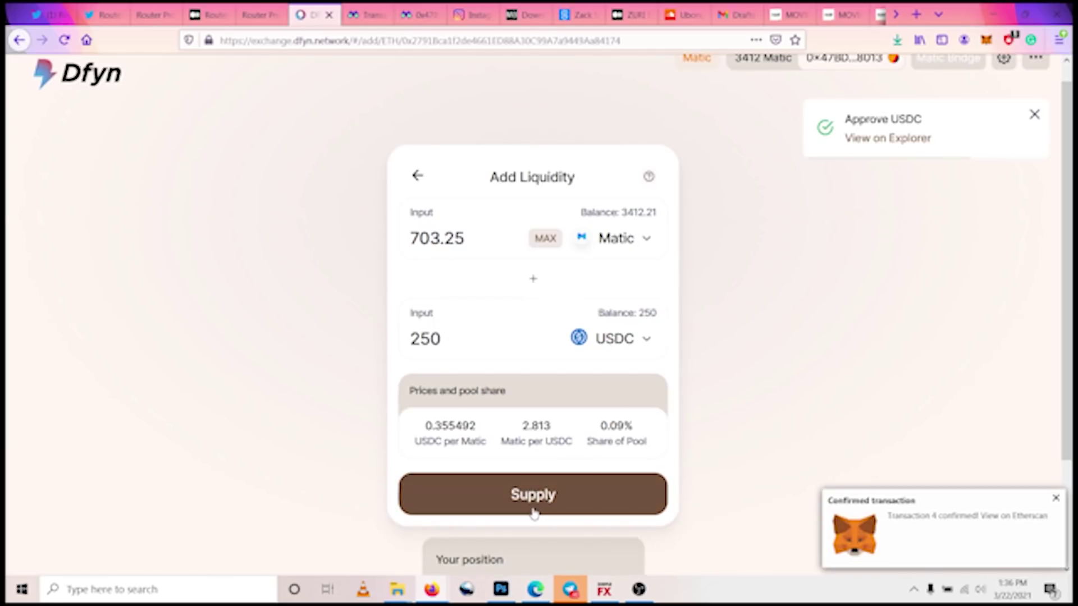
# - Supply 703.25 Matic and 250 USDC, confirm it in MetaMask, and dismiss the submitted notice
pyautogui.click(533, 511)
pyautogui.click(524, 465)
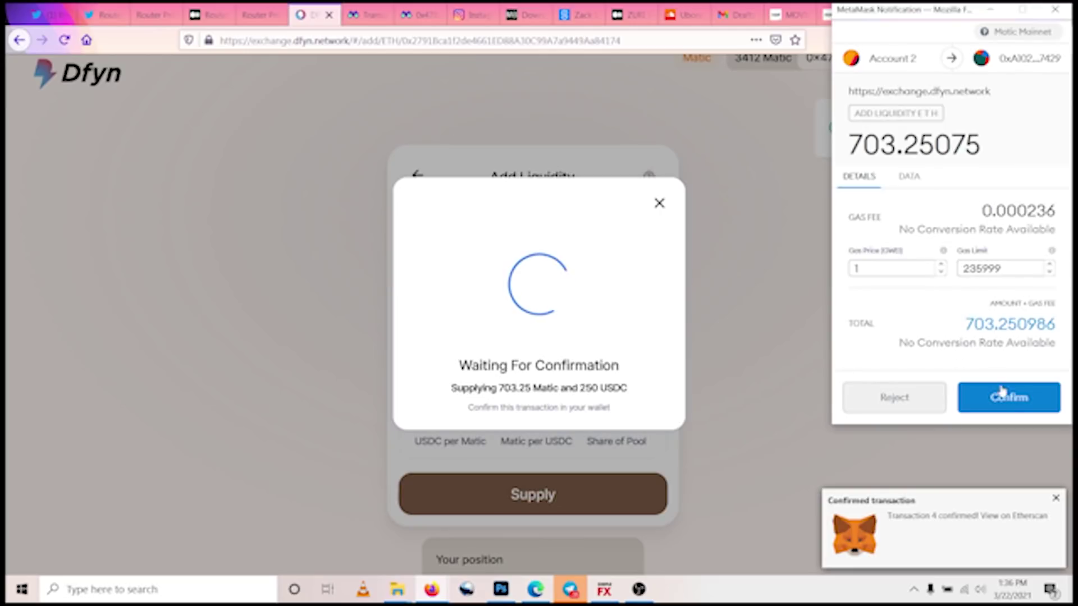
pyautogui.click(1009, 398)
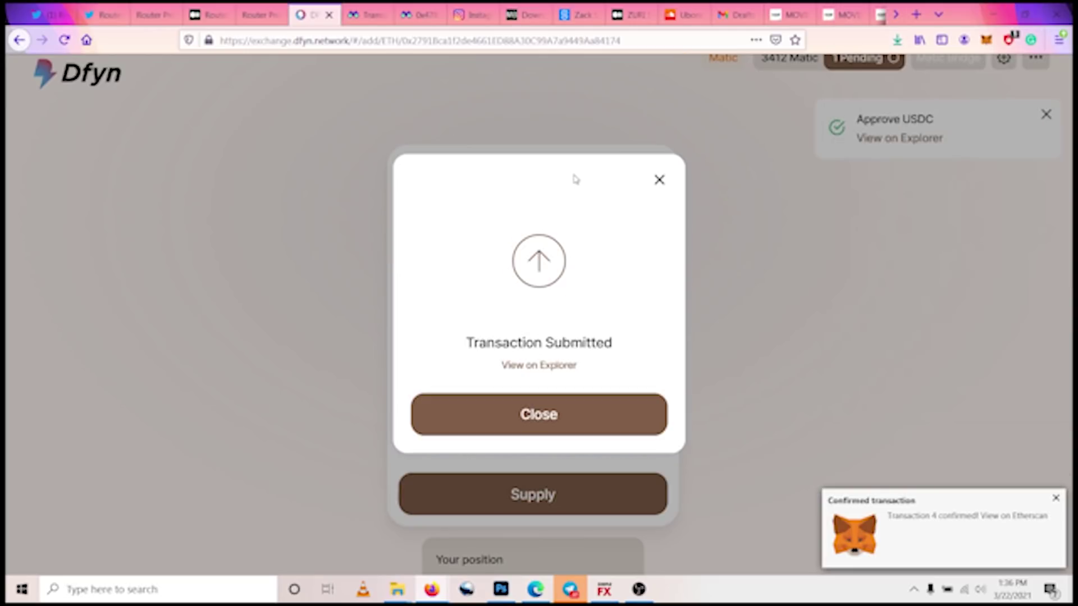
pyautogui.click(479, 414)
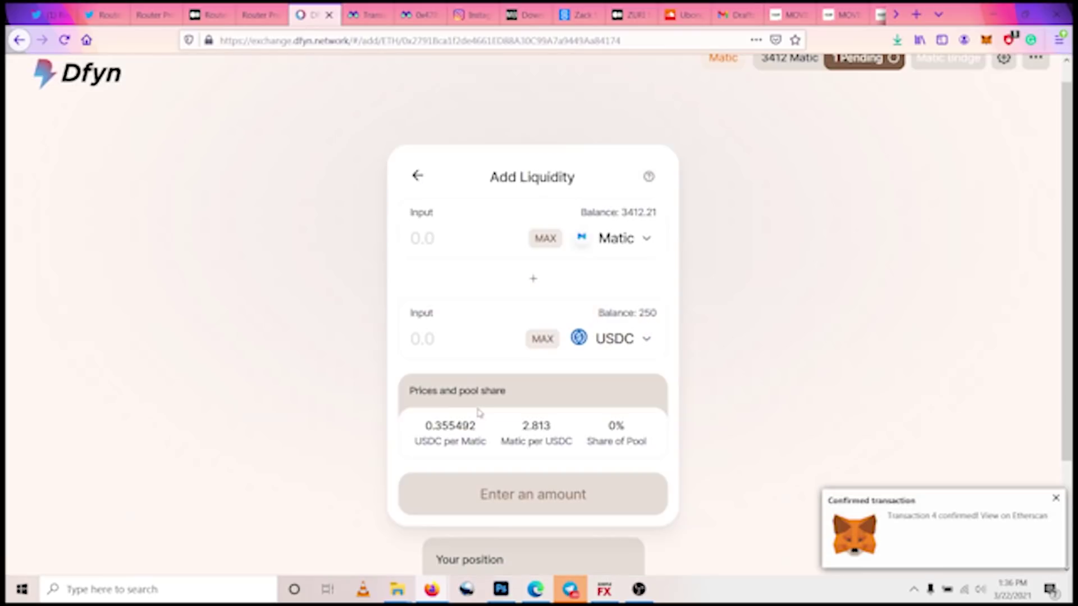
pyautogui.click(260, 15)
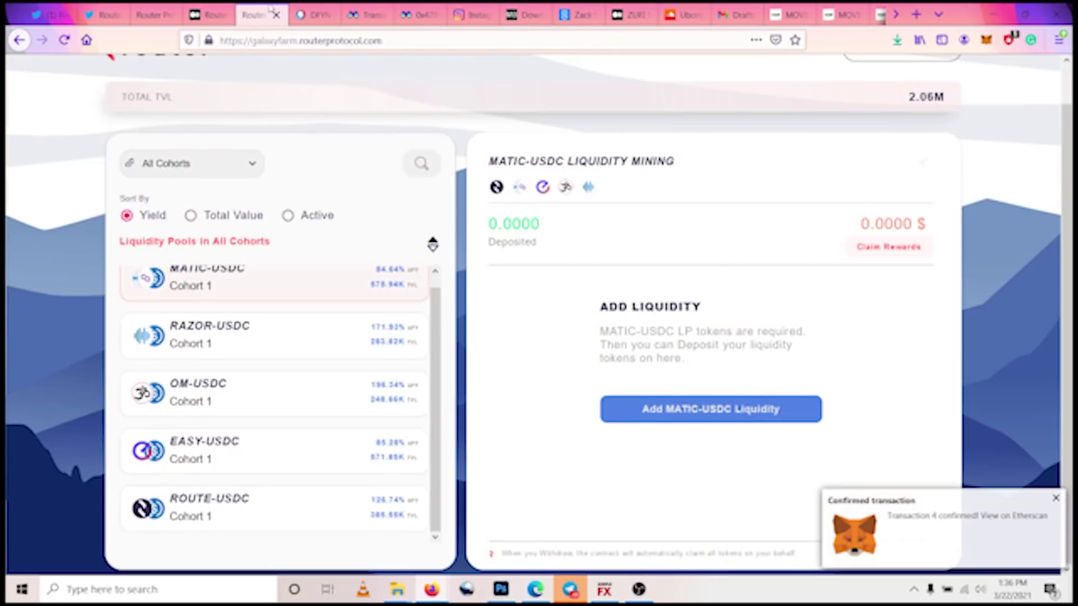
# - Check in Dfyn that liquidity was added, then view the farm's 0.000002755194147978 LP balance
pyautogui.click(311, 14)
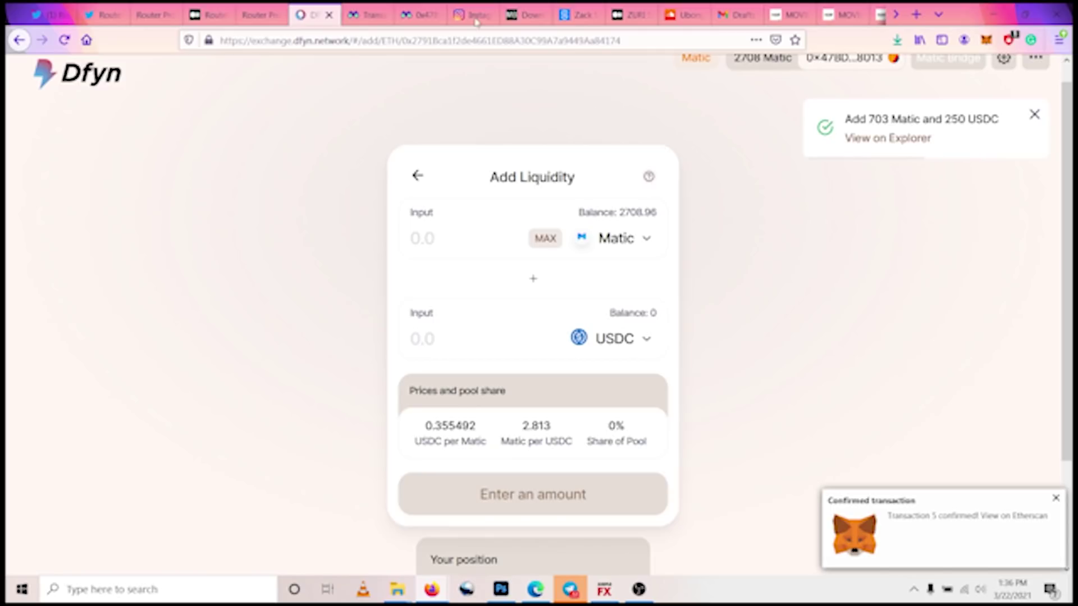
pyautogui.click(283, 12)
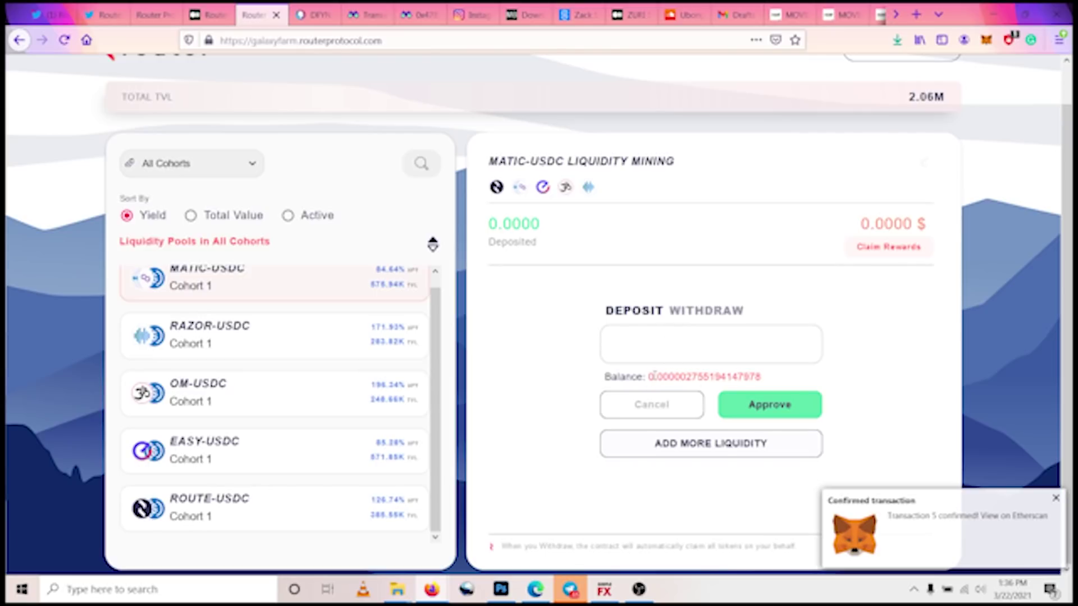
pyautogui.moveTo(650, 377); pyautogui.dragTo(758, 375)
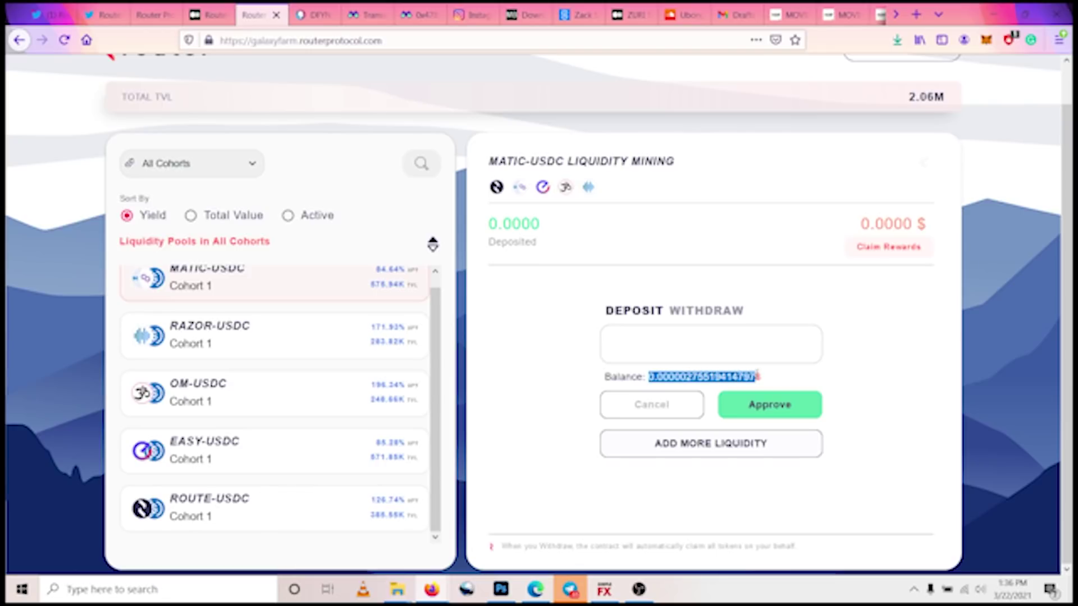
pyautogui.click(758, 374)
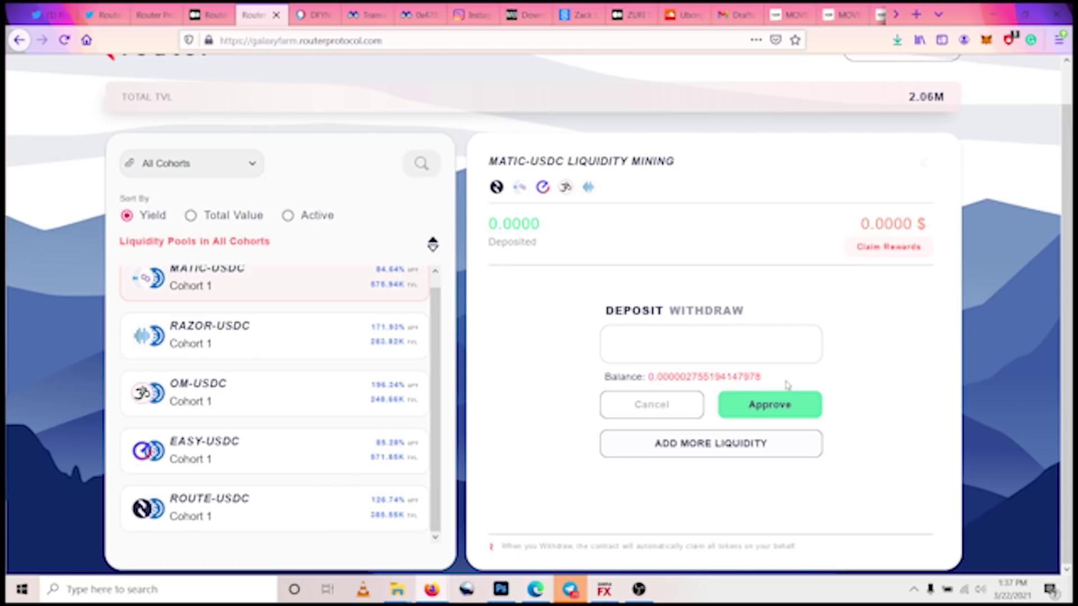
# - Approve the farm to spend DFYNLP tokens, confirming the zero-fee allowance in MetaMask
pyautogui.click(749, 407)
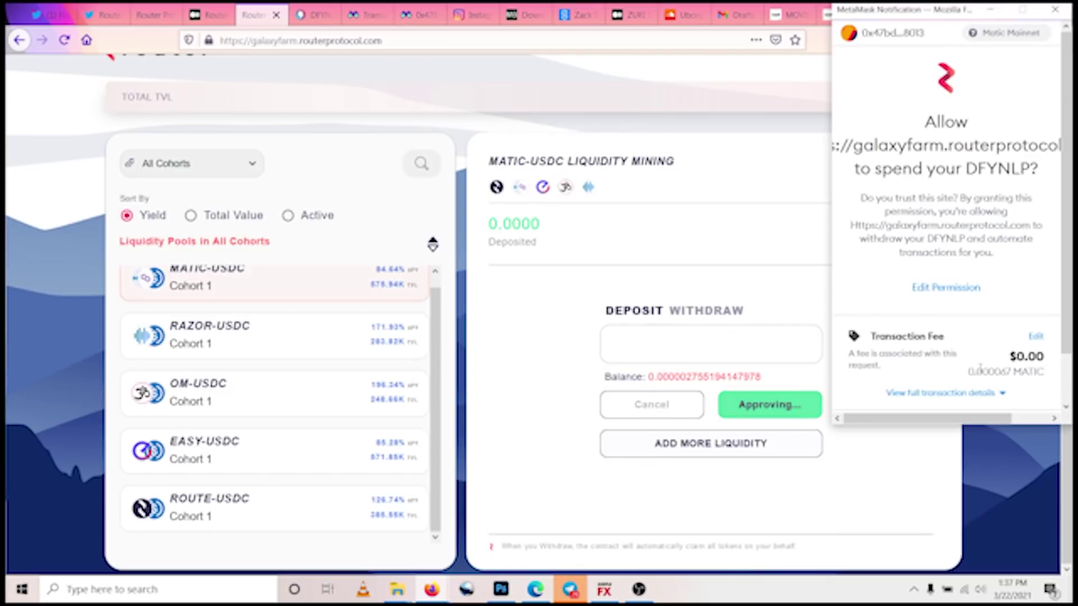
pyautogui.scroll(-2, 1055, 339)
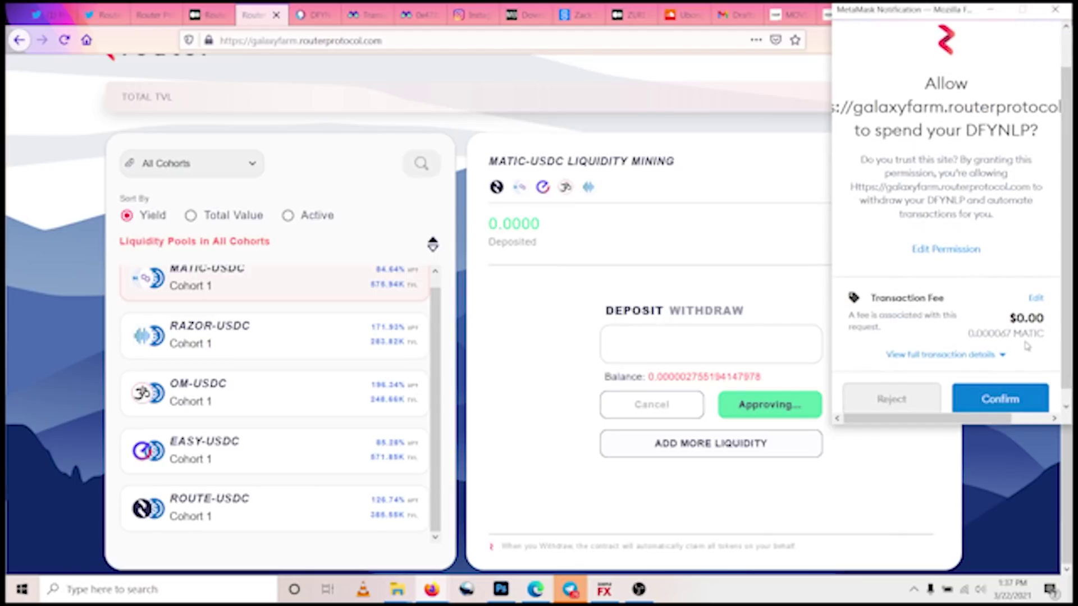
pyautogui.moveTo(1009, 317); pyautogui.dragTo(1043, 315)
pyautogui.click(1043, 313)
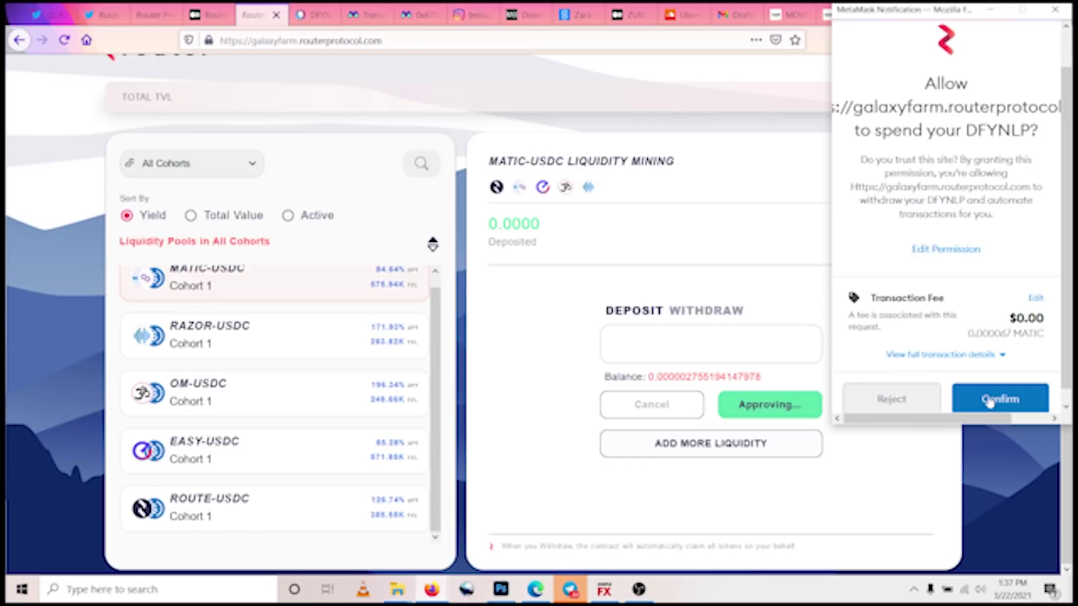
pyautogui.scroll(-1, 1041, 382)
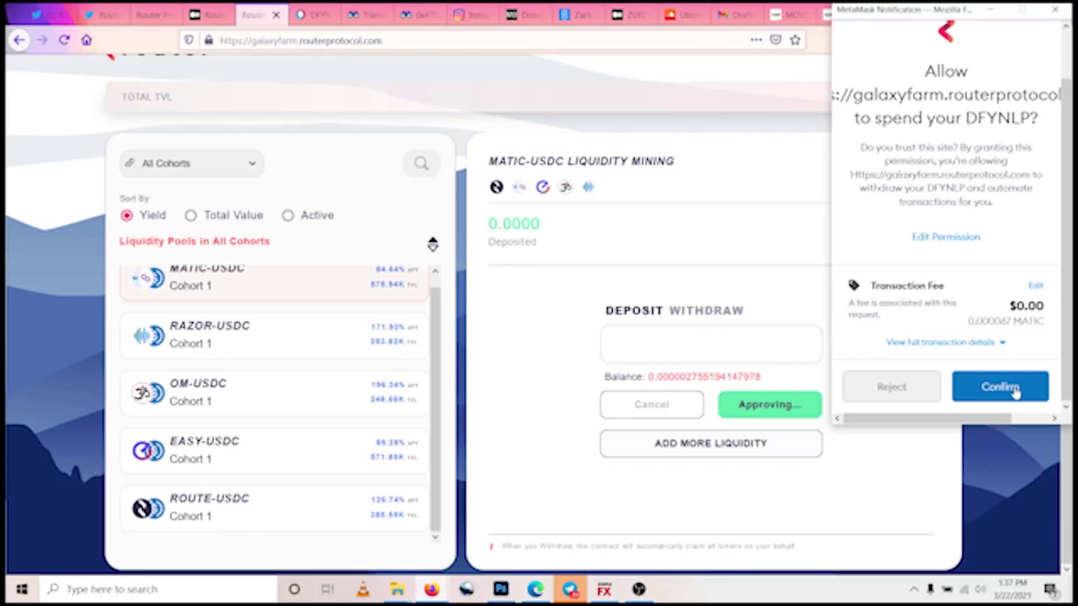
pyautogui.click(1015, 391)
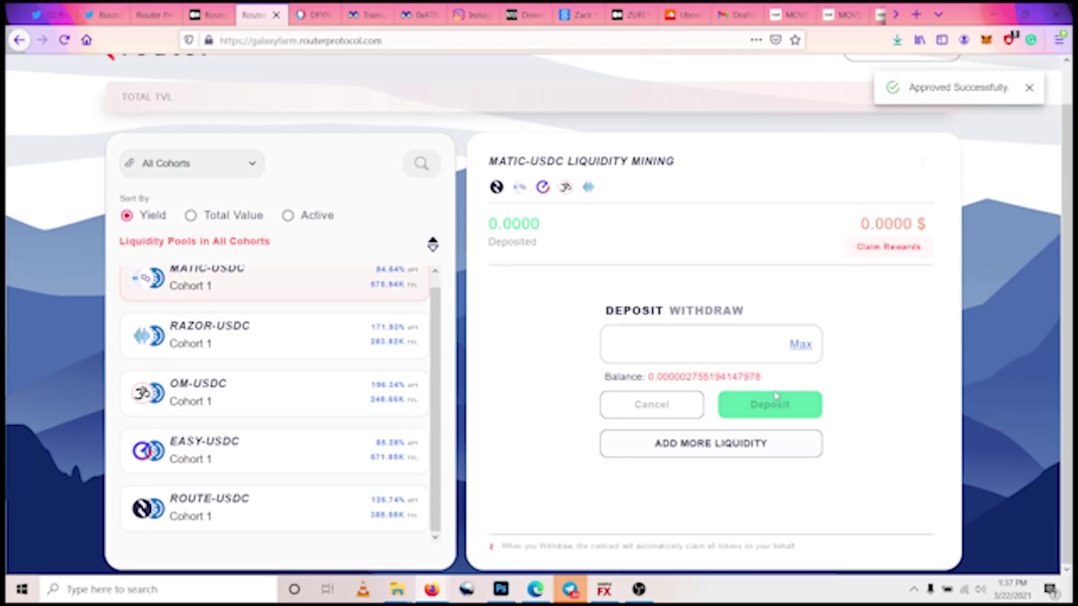
# - Deposit the full 0.000002755194147978 LP balance into the MATIC-USDC pool and confirm in MetaMask
pyautogui.click(796, 350)
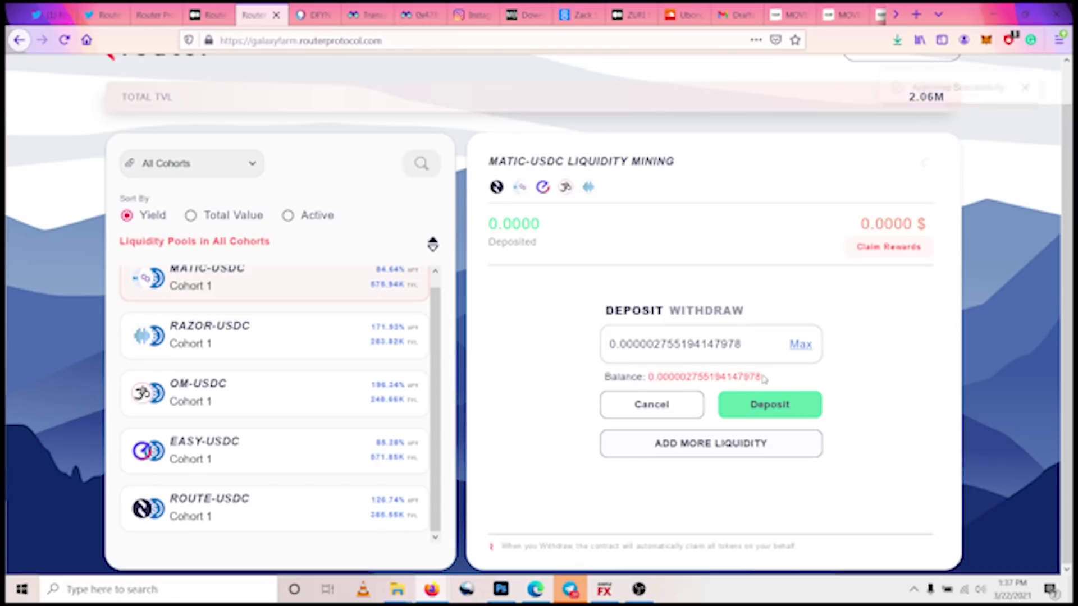
pyautogui.click(762, 403)
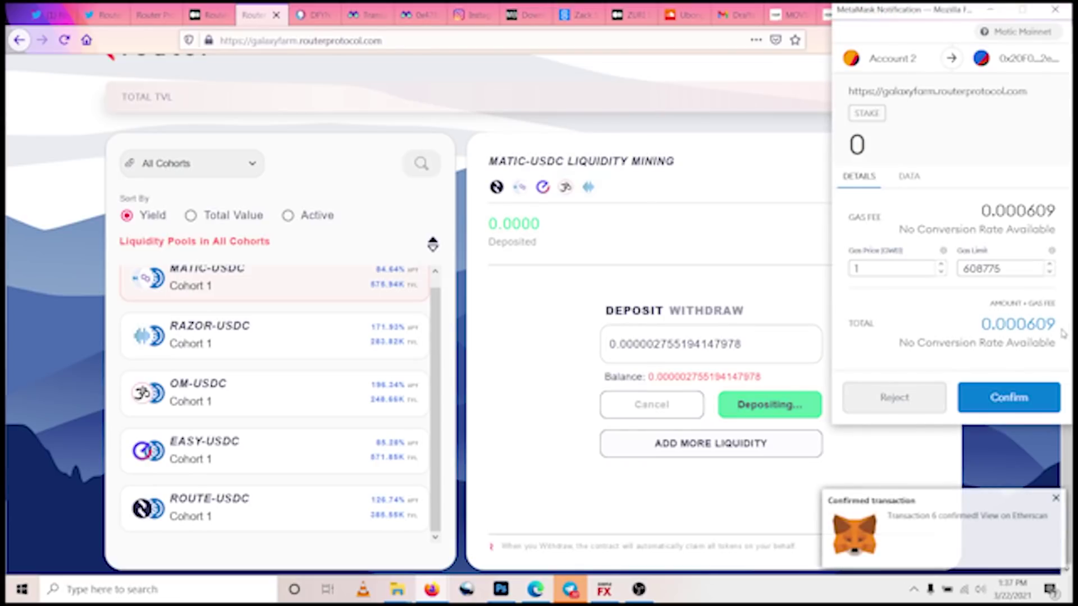
pyautogui.click(1018, 400)
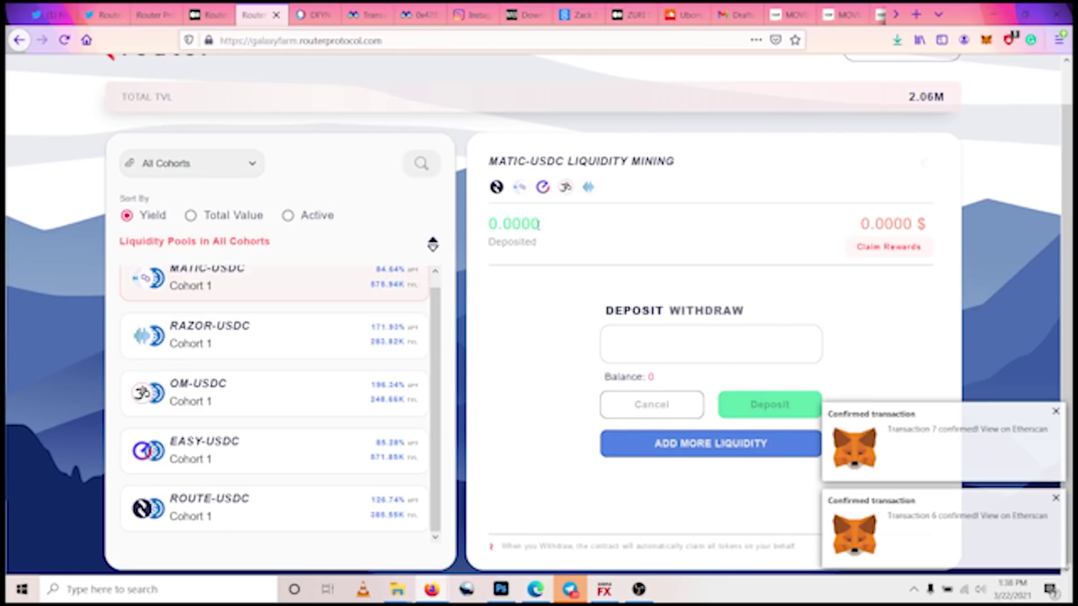
pyautogui.moveTo(538, 224); pyautogui.dragTo(503, 225)
# - Dismiss both MetaMask transaction-confirmed notifications
pyautogui.click(559, 226)
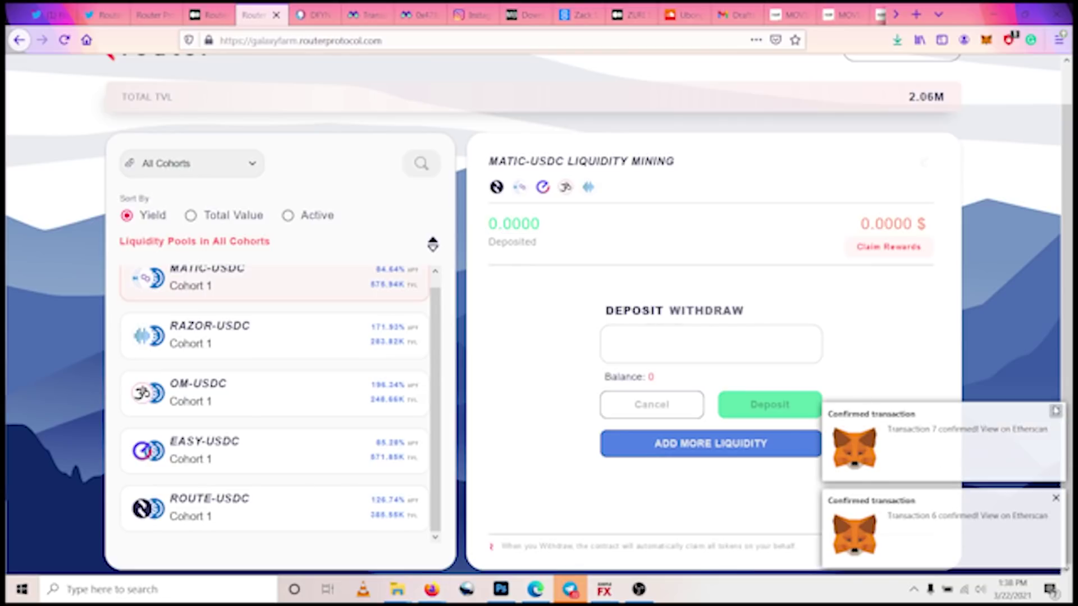
pyautogui.click(1057, 411)
pyautogui.click(1056, 498)
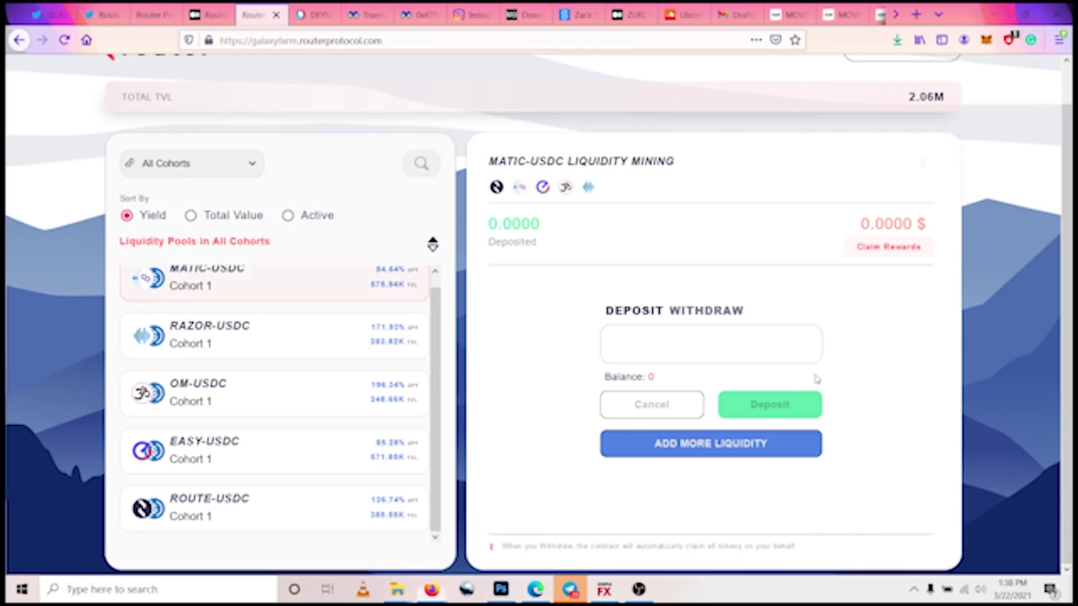
# - Watch the pending rewards rise to 0.0006 $ and show the per-token reward breakdown
pyautogui.moveTo(845, 225); pyautogui.dragTo(928, 223)
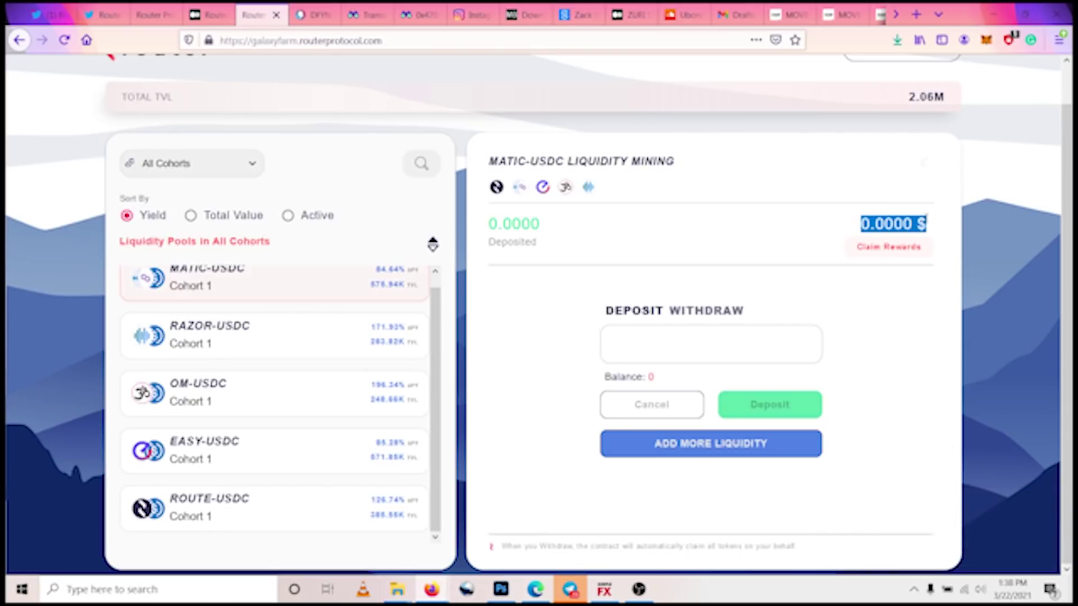
pyautogui.click(863, 216)
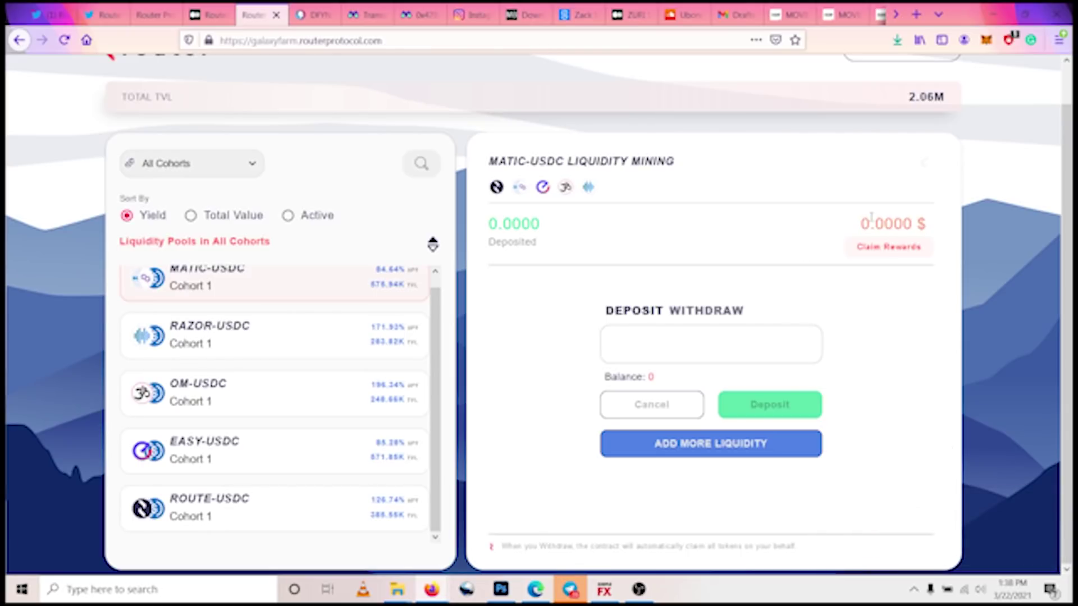
pyautogui.moveTo(863, 217); pyautogui.dragTo(914, 220)
pyautogui.click(913, 220)
pyautogui.moveTo(845, 226); pyautogui.dragTo(917, 224)
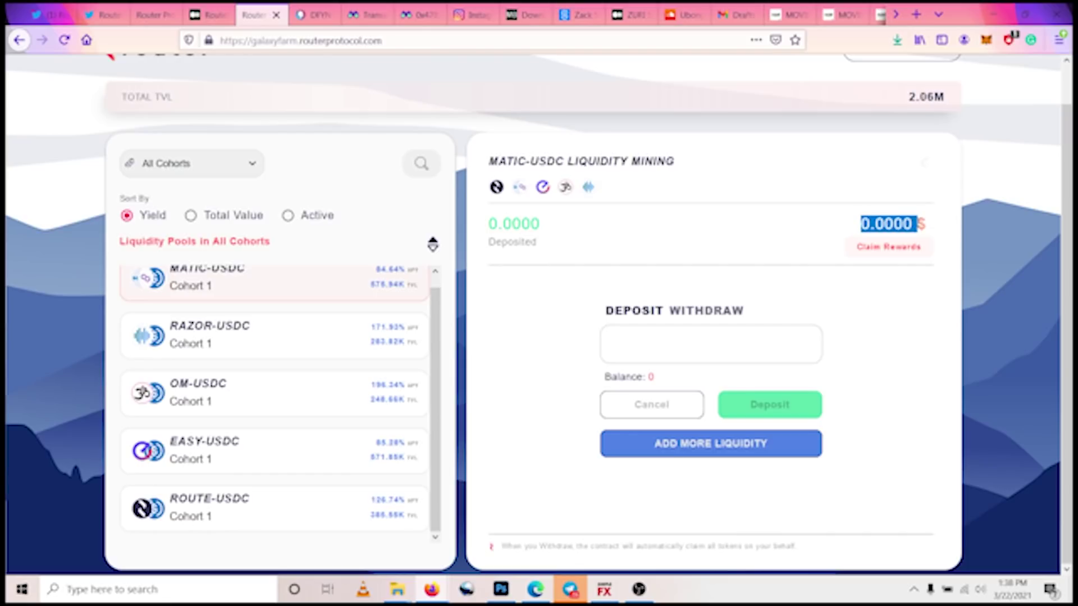
pyautogui.click(866, 224)
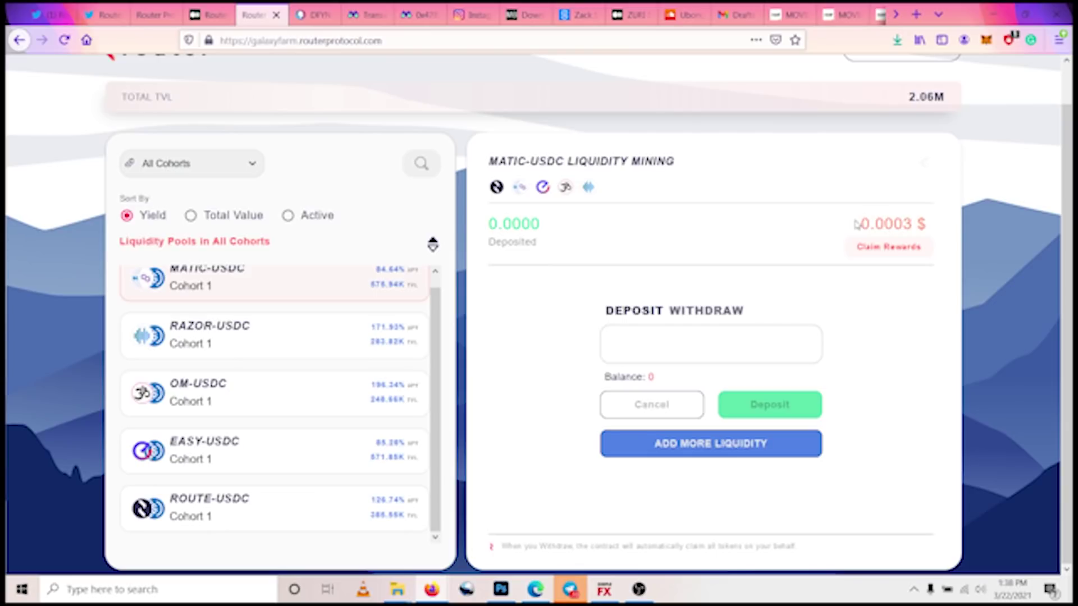
pyautogui.moveTo(859, 224); pyautogui.dragTo(935, 224)
pyautogui.click(936, 224)
pyautogui.moveTo(863, 224); pyautogui.dragTo(916, 224)
pyautogui.click(874, 217)
pyautogui.click(893, 247)
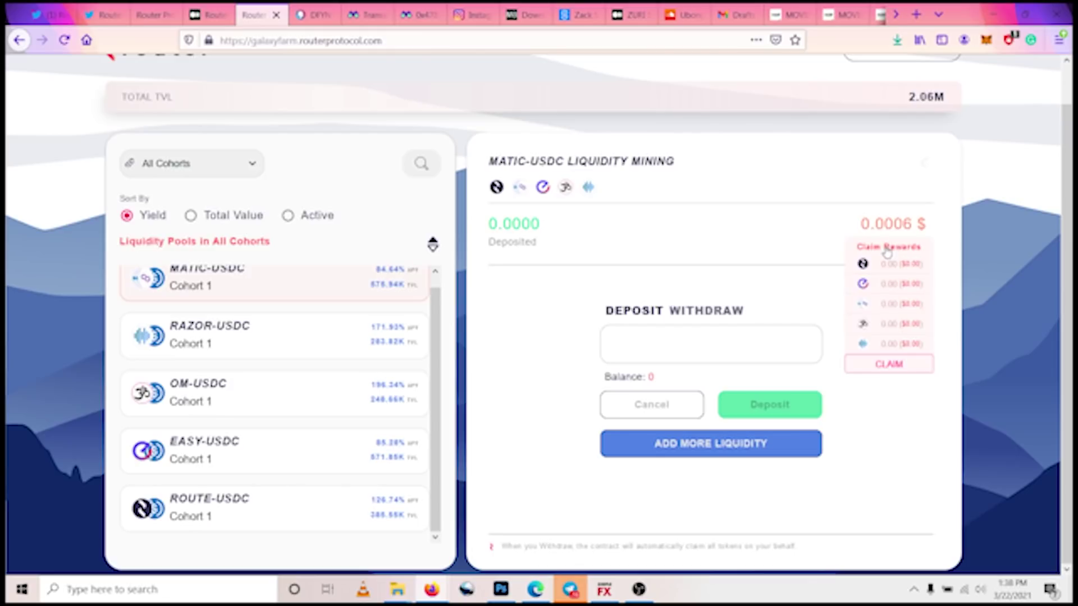